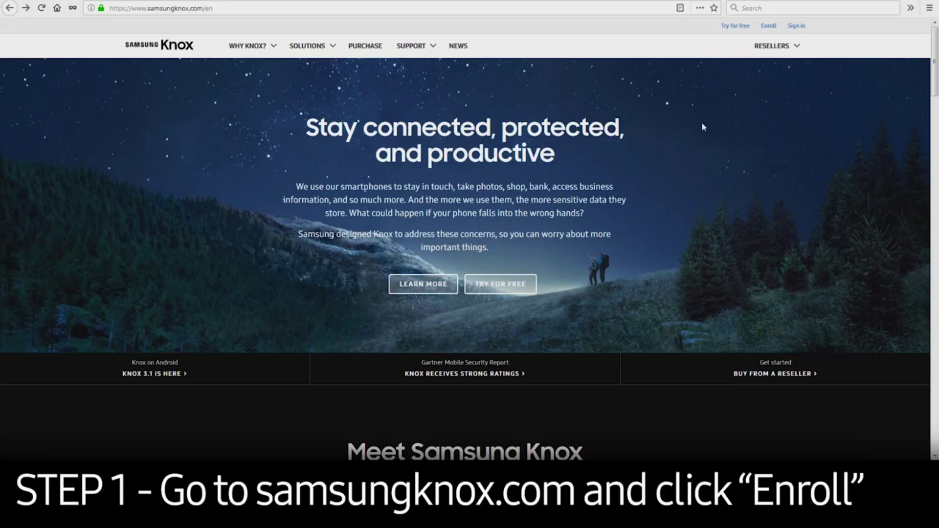
Start Knox web portal enrollment and submit the work email address.
{"action": "left_click", "coordinate": [766, 26]}
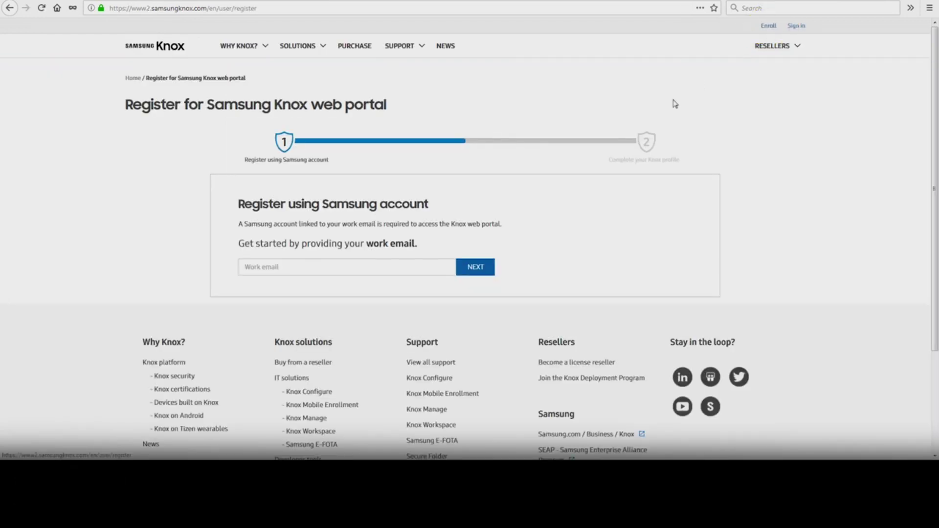
{"action": "left_click", "coordinate": [427, 263]}
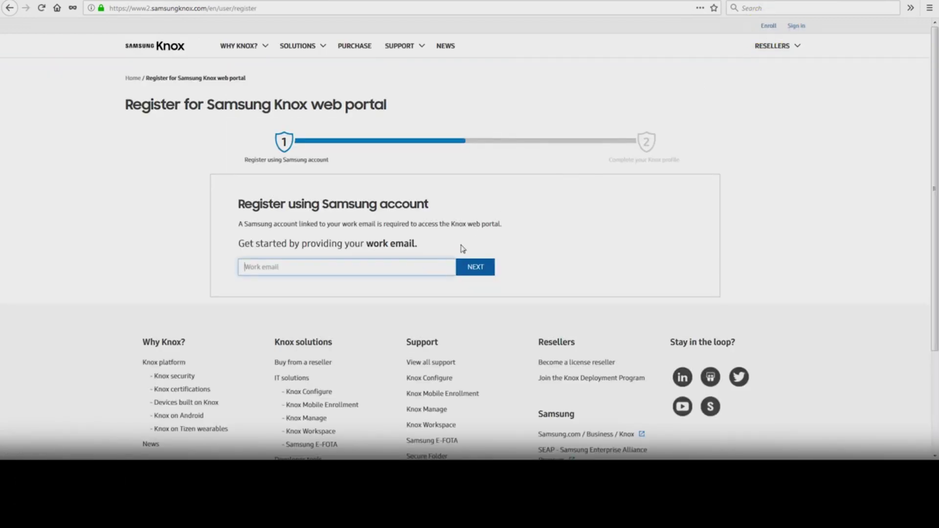
{"action": "left_click", "coordinate": [485, 272]}
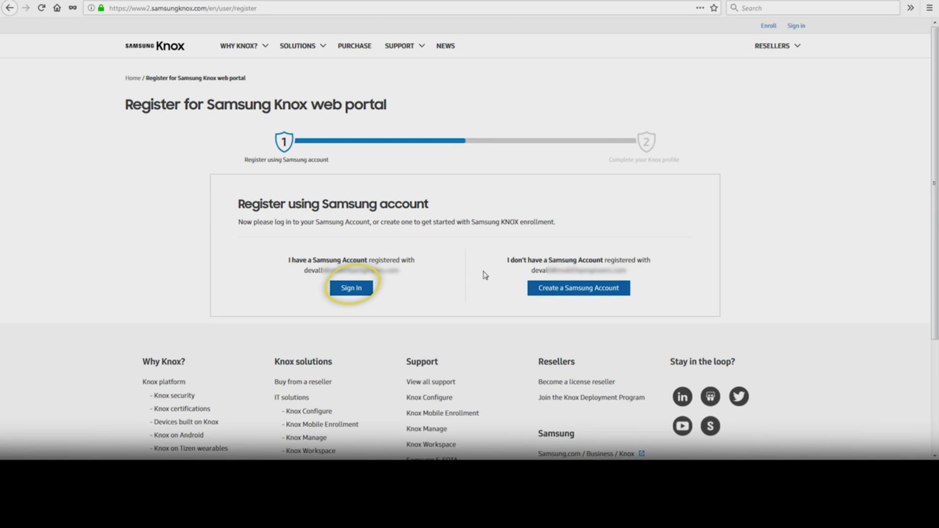
Begin a new Samsung account, entering the password, its confirmation, first and last name, and the numeric field.
{"action": "left_click", "coordinate": [562, 292]}
{"action": "left_click", "coordinate": [490, 151]}
{"action": "type", "text": "********"}
{"action": "key", "text": "Tab"}
{"action": "type", "text": "********"}
{"action": "left_click", "coordinate": [550, 201]}
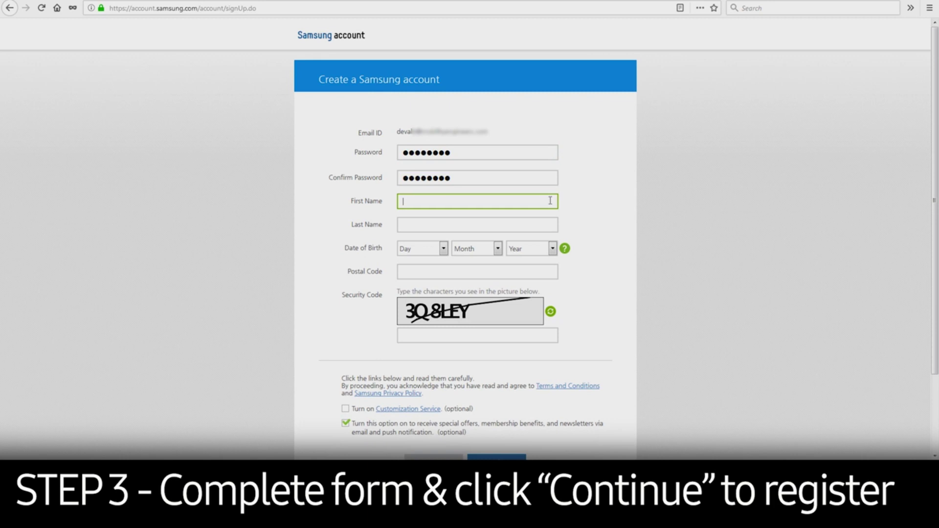
{"action": "key", "text": "Tab"}
{"action": "key", "text": "Tab"}
{"action": "key", "text": "Tab"}
{"action": "key", "text": "Tab"}
{"action": "key", "text": "Tab"}
Enter the security code, agree to customization, and submit the sign-up form.
{"action": "left_click", "coordinate": [472, 337]}
{"action": "type", "text": "3Q8LEY"}
{"action": "left_click", "coordinate": [345, 409]}
{"action": "scroll", "coordinate": [371, 391], "scroll_direction": "down", "scroll_amount": 2}
{"action": "left_click", "coordinate": [498, 409]}
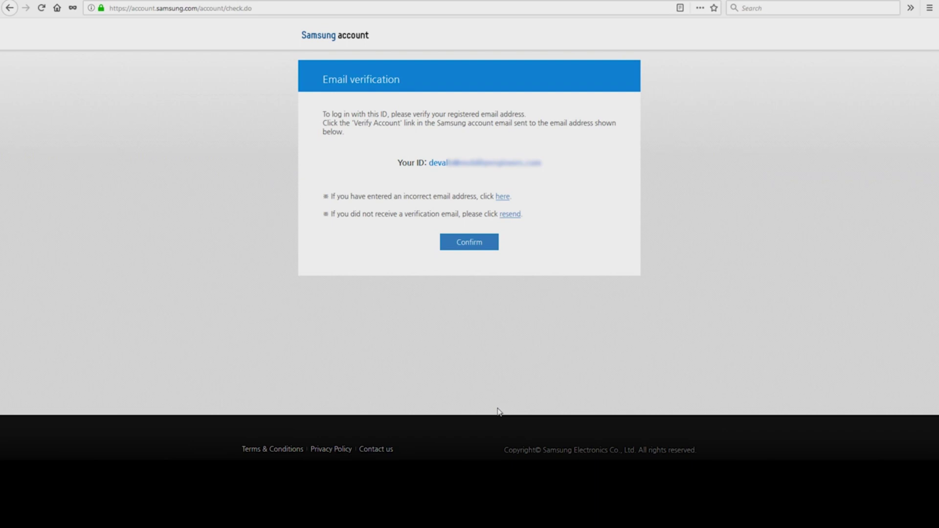
Verify the new account from the confirmation email and sign in with its ID and password.
{"action": "left_click", "coordinate": [468, 245]}
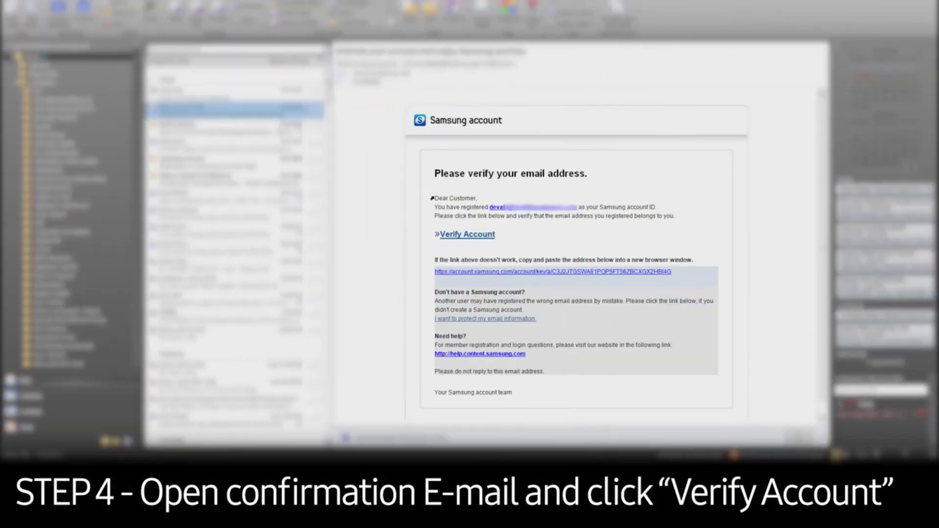
{"action": "left_click", "coordinate": [469, 237]}
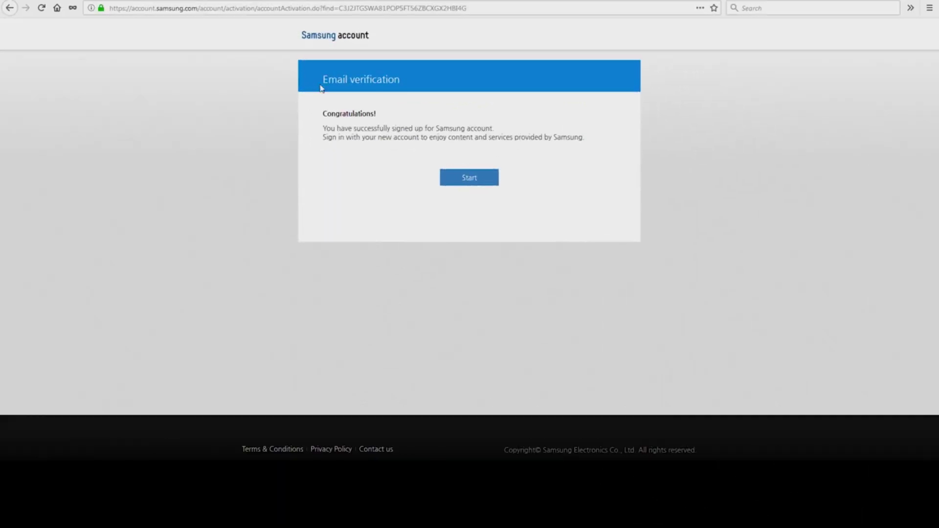
{"action": "left_click", "coordinate": [459, 183]}
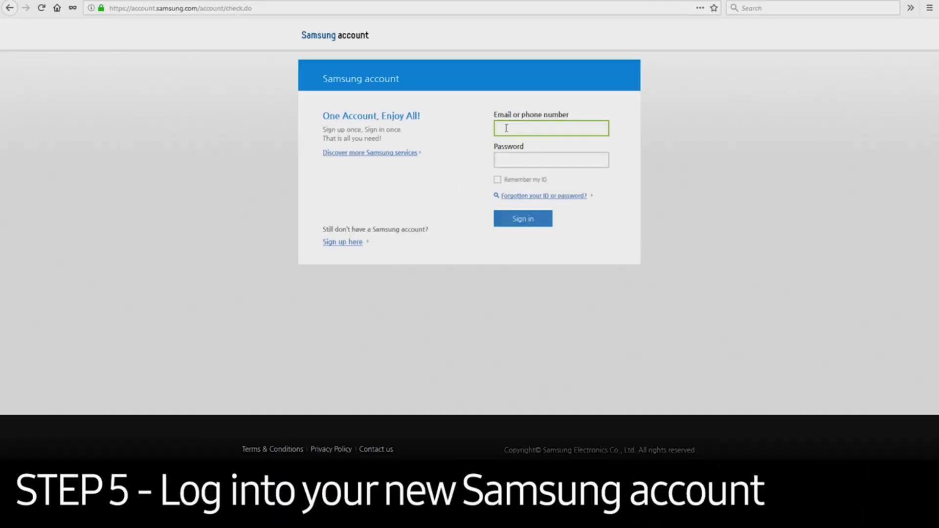
{"action": "type", "text": "devalb"}
{"action": "key", "text": "Tab"}
{"action": "type", "text": "•••••••••"}
{"action": "left_click", "coordinate": [527, 223]}
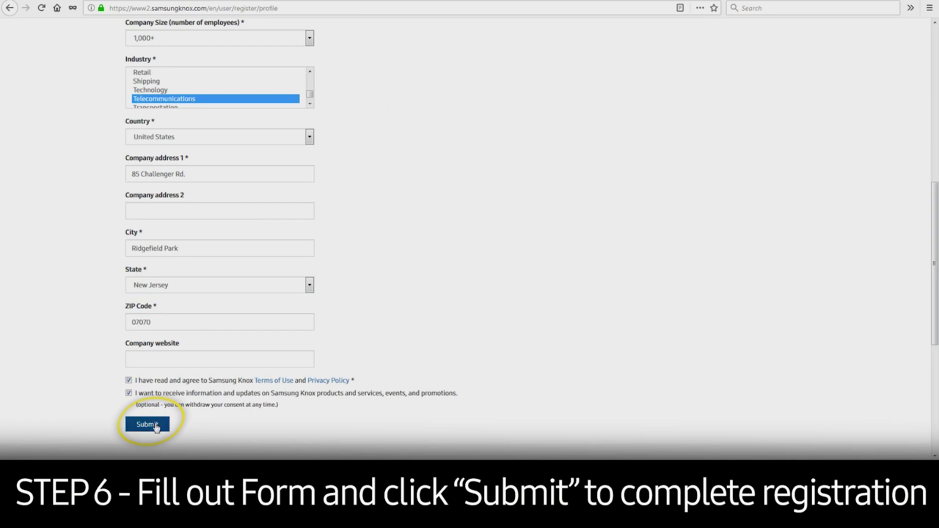
Submit the Knox registration profile, then sign back in to reach the Knox Dashboard.
{"action": "left_click", "coordinate": [156, 427]}
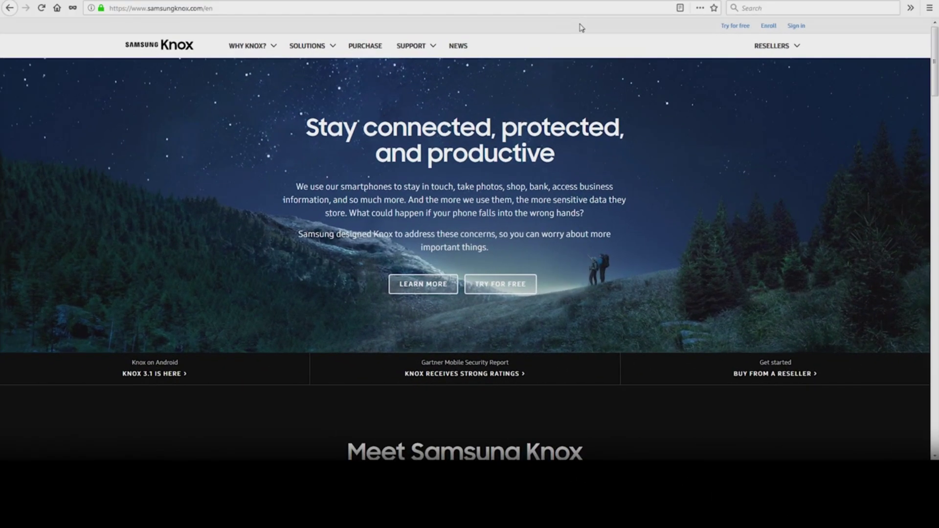
{"action": "left_click", "coordinate": [795, 26]}
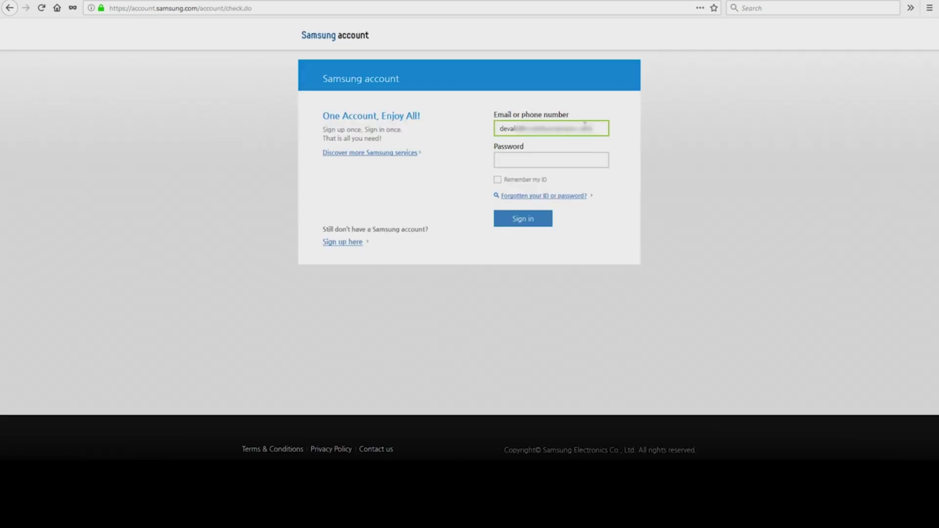
{"action": "key", "text": "Tab"}
{"action": "type", "text": "•••••••••"}
{"action": "left_click", "coordinate": [533, 218]}
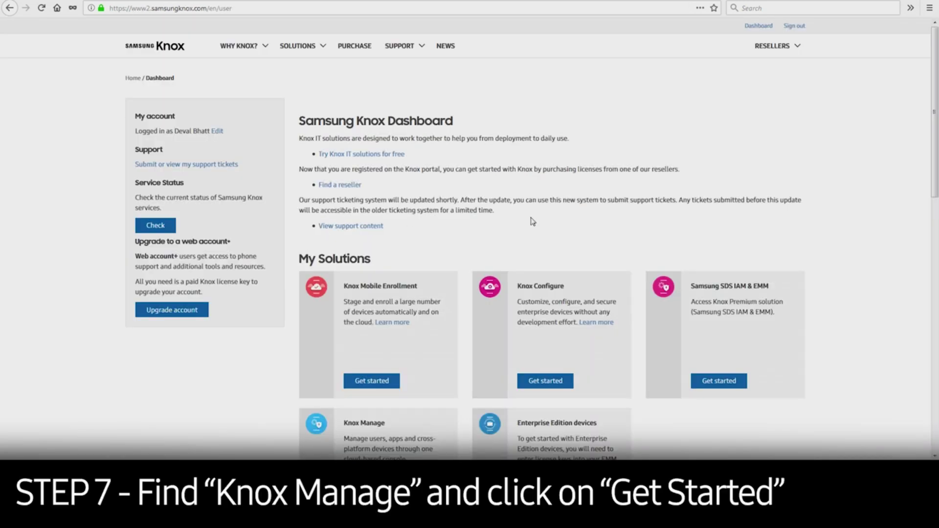
{"action": "scroll", "coordinate": [532, 222], "scroll_direction": "down", "scroll_amount": 5}
Start Knox Manage setup with a generated trial licence key and region Americas.
{"action": "left_click", "coordinate": [370, 240]}
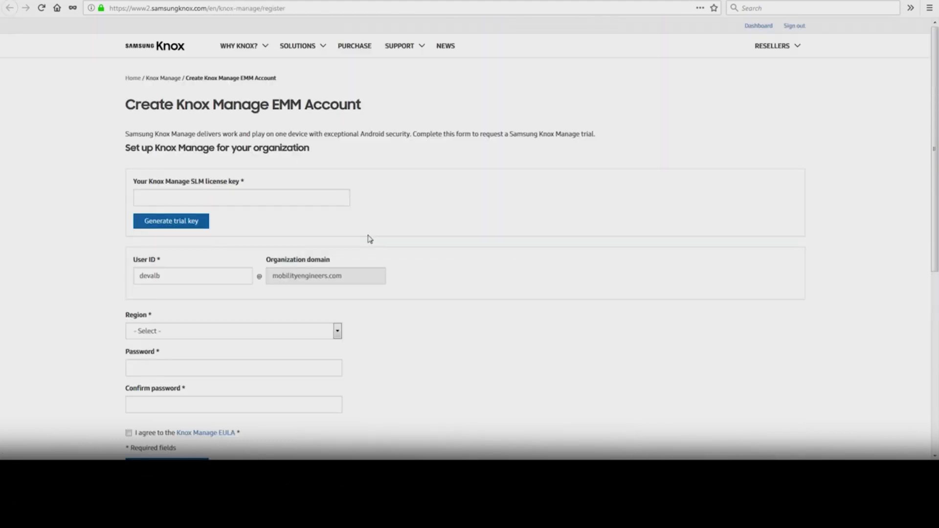
{"action": "left_click", "coordinate": [268, 202]}
{"action": "left_click", "coordinate": [187, 223]}
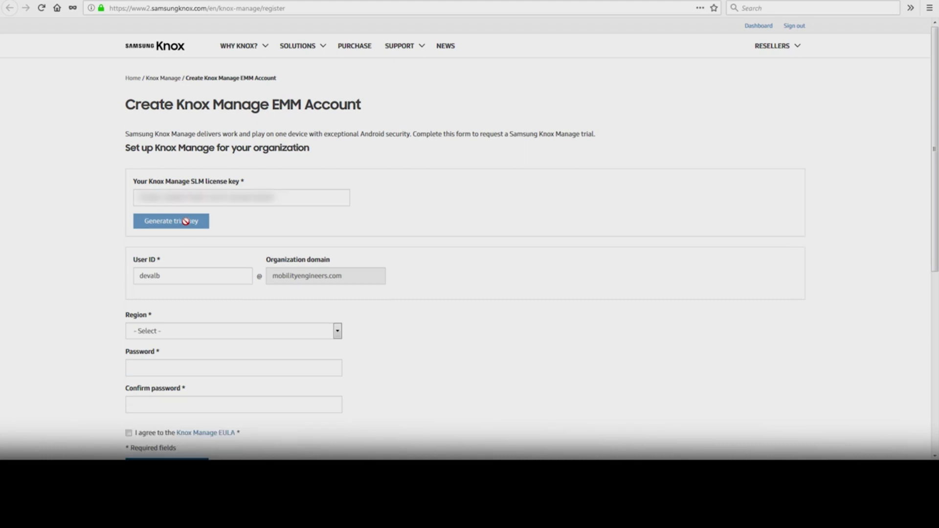
{"action": "scroll", "coordinate": [244, 251], "scroll_direction": "down", "scroll_amount": 3}
{"action": "left_click", "coordinate": [234, 219]}
{"action": "left_click", "coordinate": [234, 253]}
Enter and confirm the admin password, and accept the Knox Manage EULA.
{"action": "left_click", "coordinate": [233, 257]}
{"action": "type", "text": "•••••"}
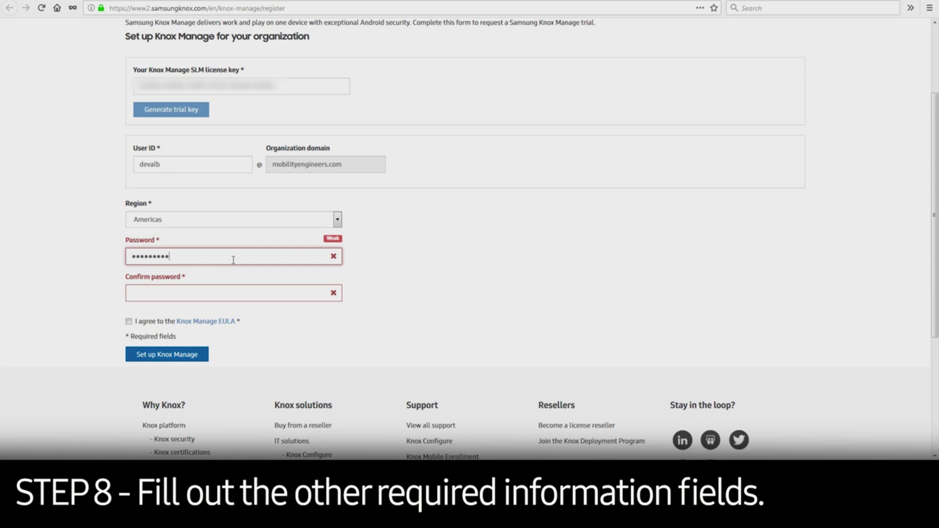
{"action": "type", "text": "•"}
{"action": "key", "text": "Tab"}
{"action": "type", "text": "••••••••"}
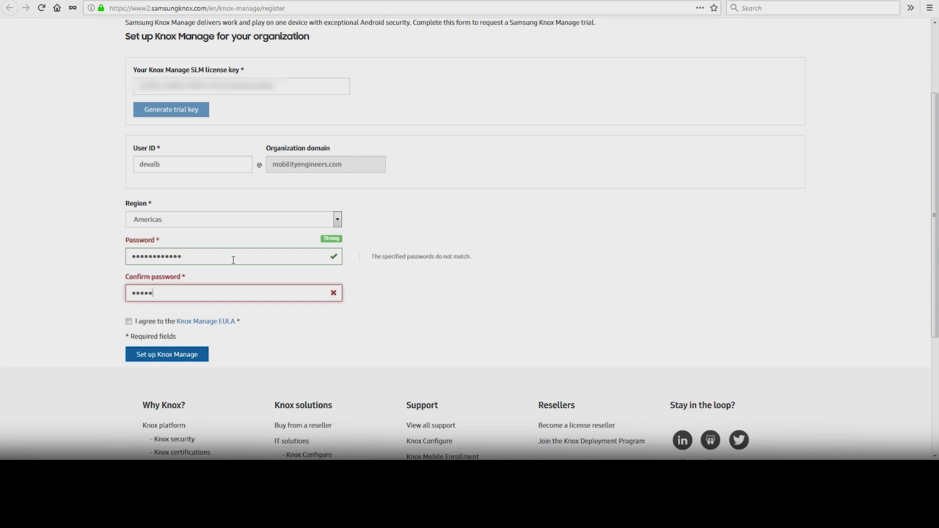
{"action": "type", "text": "•••••"}
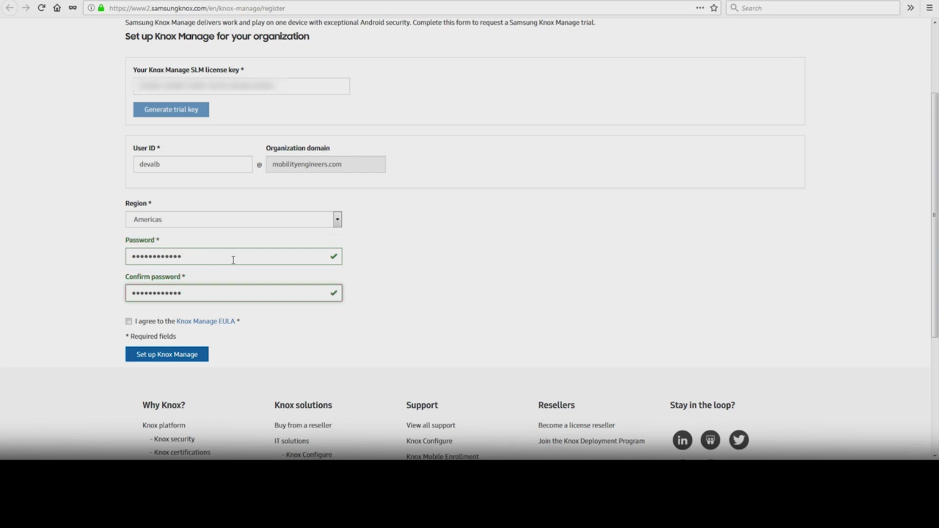
{"action": "left_click", "coordinate": [128, 322]}
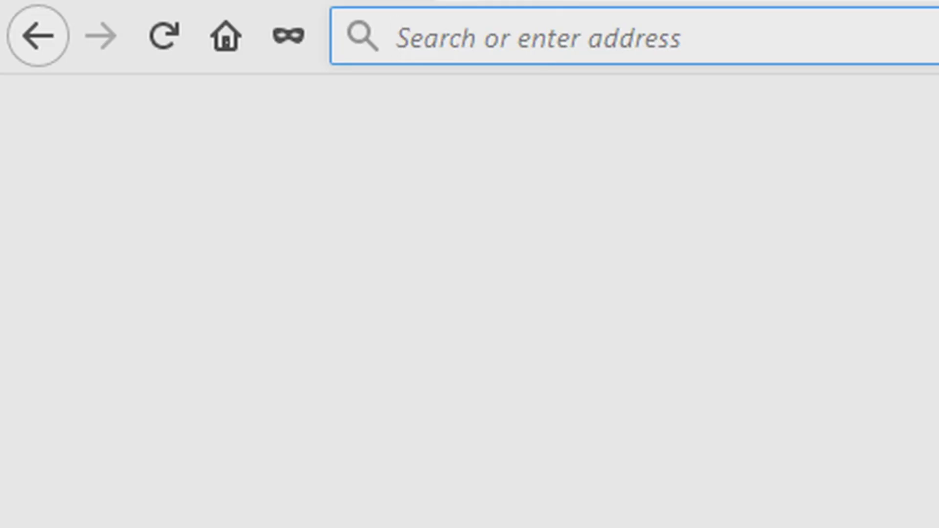
Load samsungknox.com in Firefox after first trying samsung.com/knox.
{"action": "type", "text": "samsung.com/knox"}
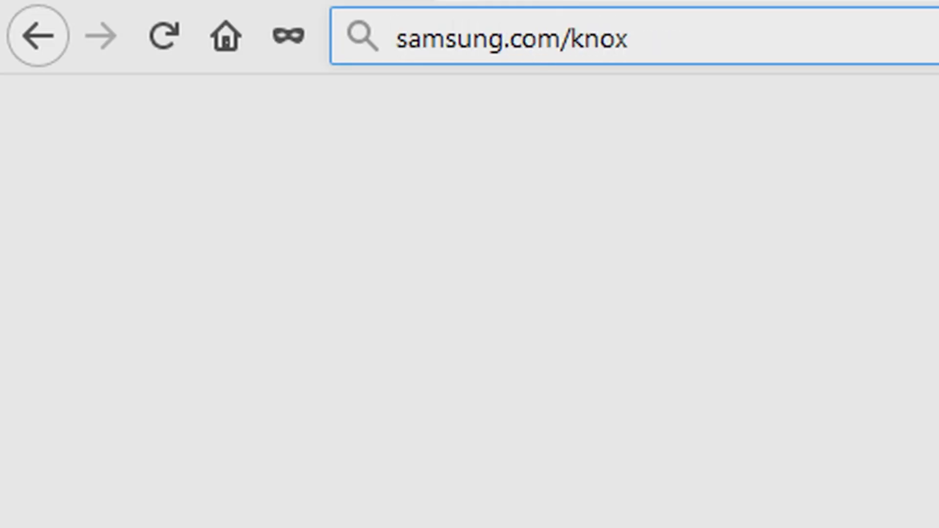
{"action": "key", "text": "Return"}
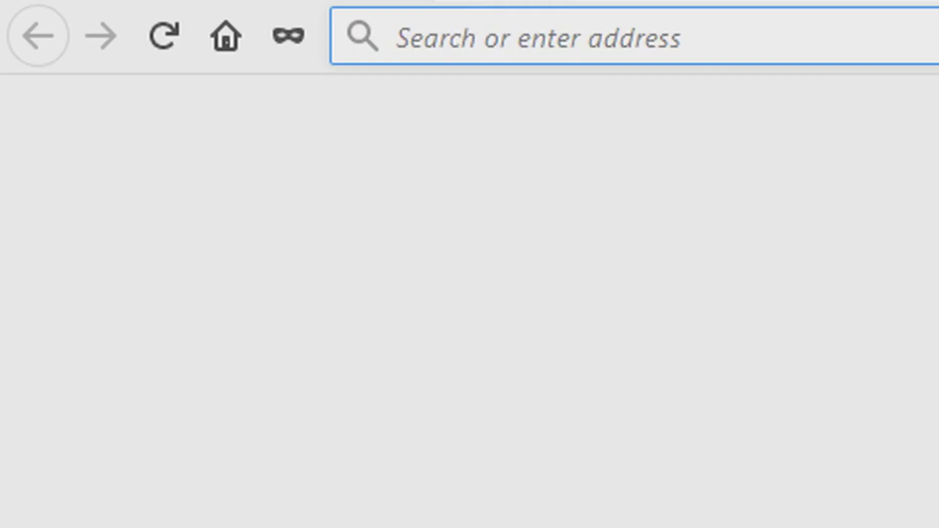
{"action": "type", "text": "samsungknox.com"}
{"action": "key", "text": "Return"}
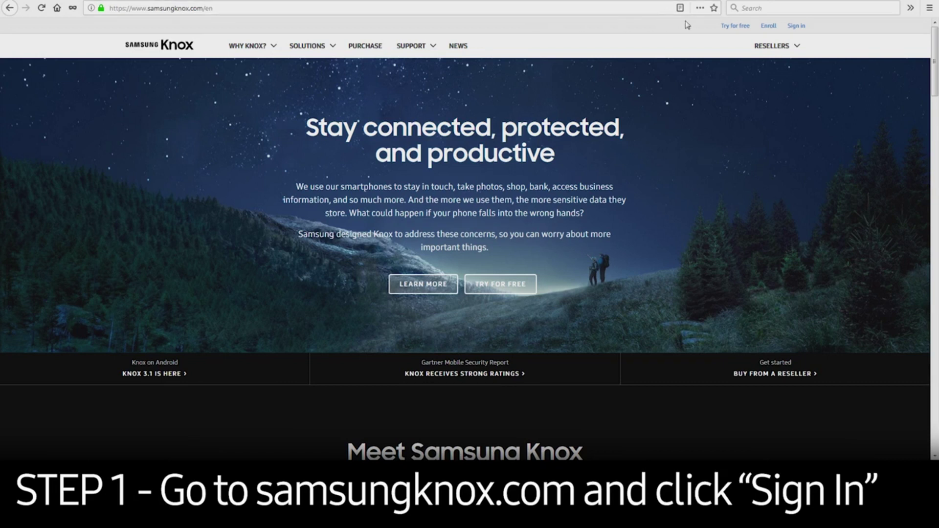
Sign in to the Knox portal with the account ID and password.
{"action": "left_click", "coordinate": [793, 29]}
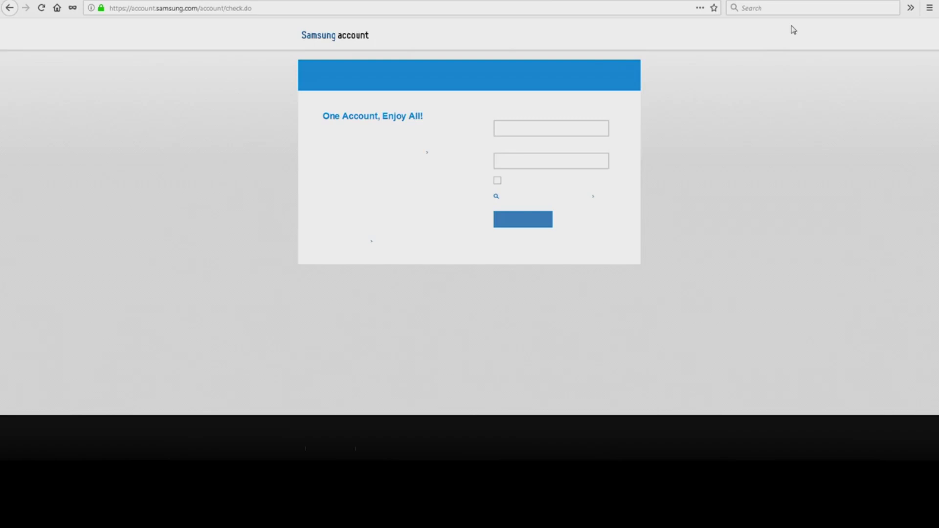
{"action": "type", "text": "deval"}
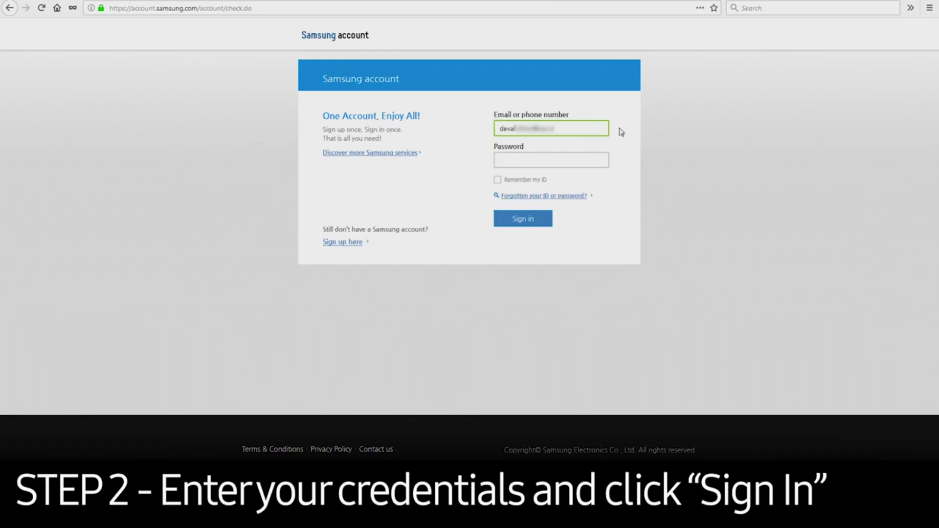
{"action": "key", "text": "Tab"}
{"action": "type", "text": "aaaaaaaa"}
{"action": "key", "text": "Return"}
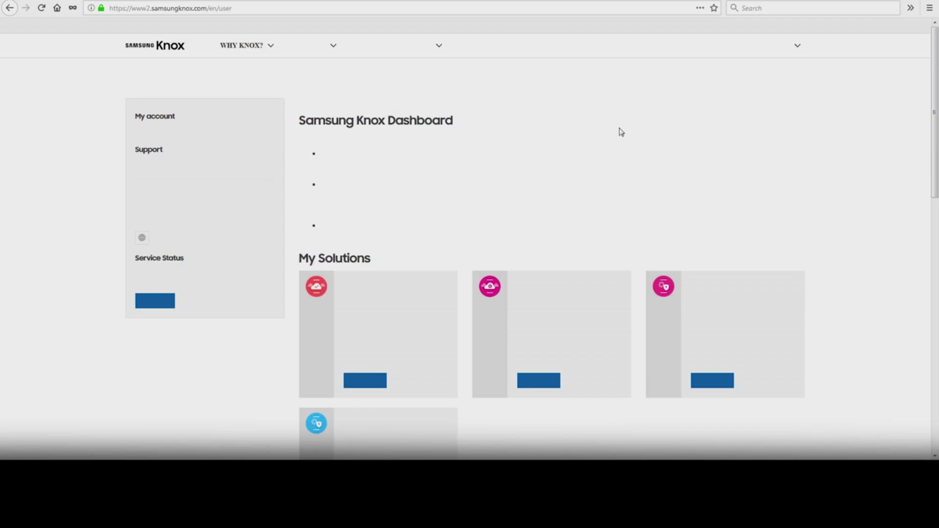
{"action": "scroll", "coordinate": [621, 131], "scroll_direction": "down", "scroll_amount": 7}
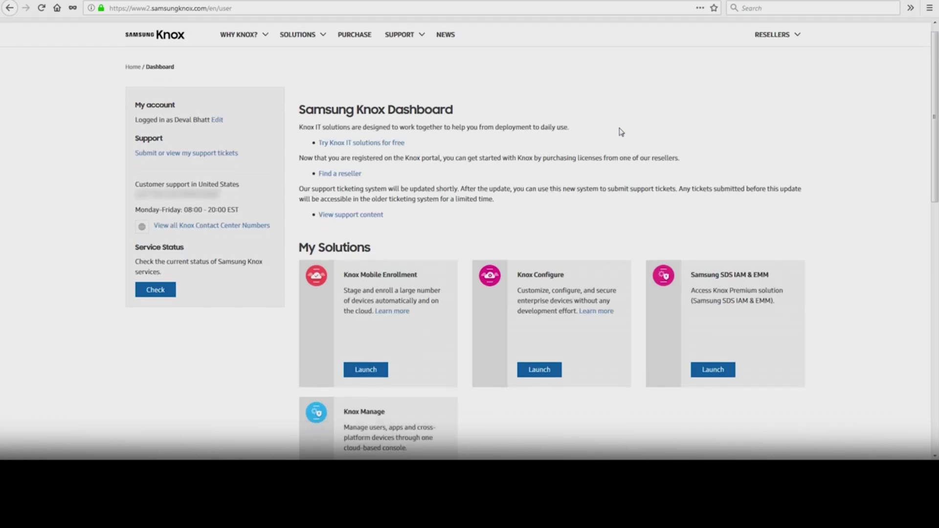
Launch Knox Manage, log into its Admin Portal, and open Quick Start.
{"action": "left_click", "coordinate": [374, 184]}
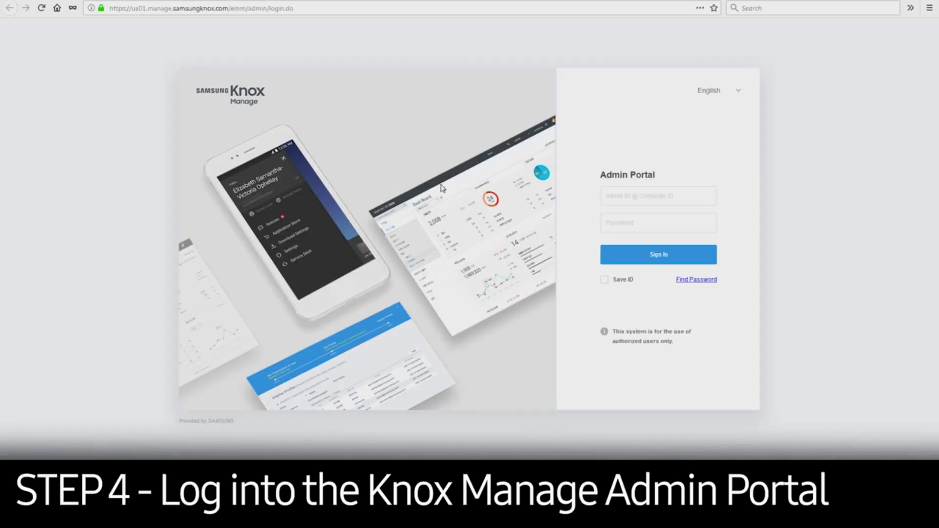
{"action": "left_click", "coordinate": [615, 197]}
{"action": "type", "text": "devel"}
{"action": "key", "text": "Tab"}
{"action": "type", "text": "*************"}
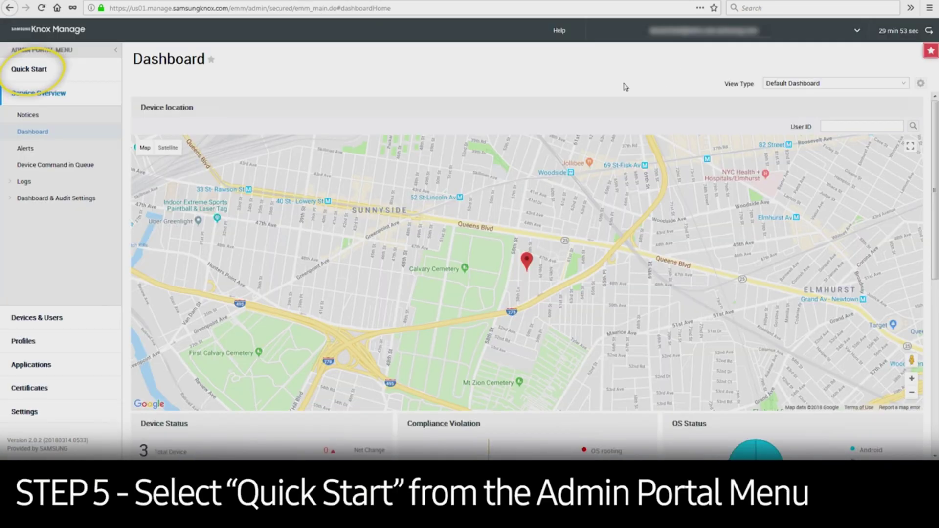
{"action": "left_click", "coordinate": [37, 72]}
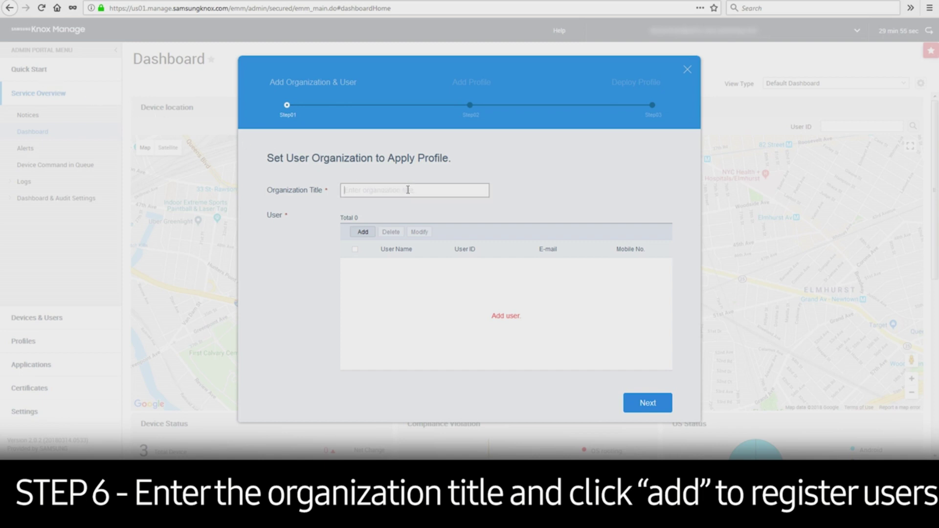
Set the organization title to 'Demo Company'.
{"action": "left_click", "coordinate": [447, 194]}
{"action": "type", "text": "De"}
{"action": "type", "text": "mpany"}
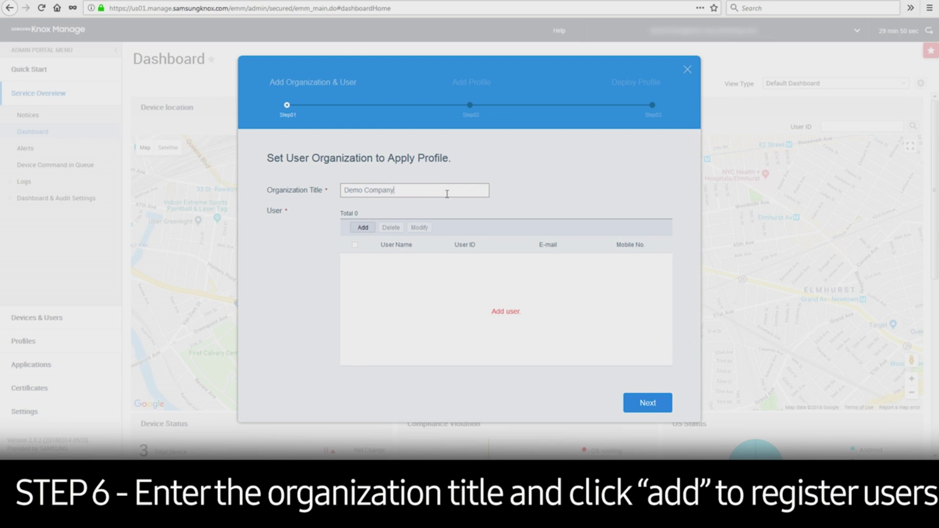
Add and save user 'demo user' with ID demouser and the user's e-mail.
{"action": "left_click", "coordinate": [363, 228]}
{"action": "left_click", "coordinate": [430, 208]}
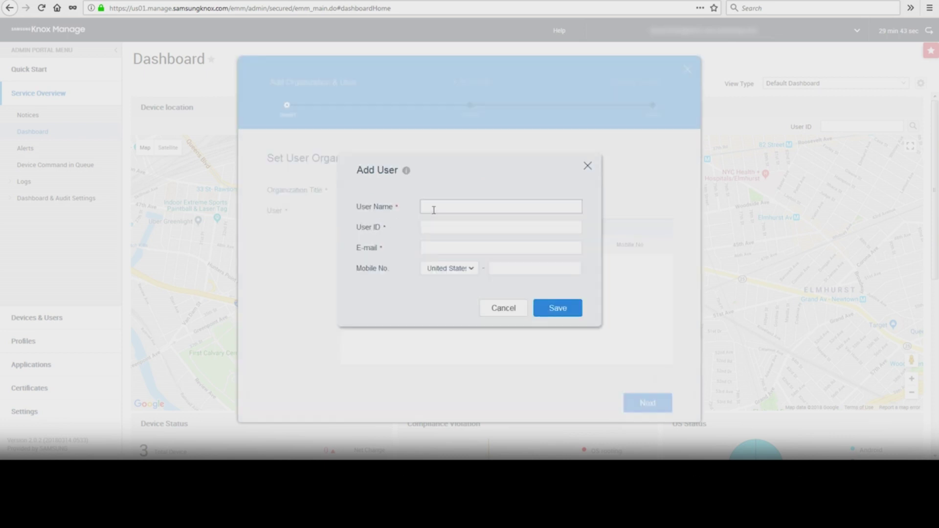
{"action": "type", "text": "demo user"}
{"action": "key", "text": "Tab"}
{"action": "type", "text": "demouser"}
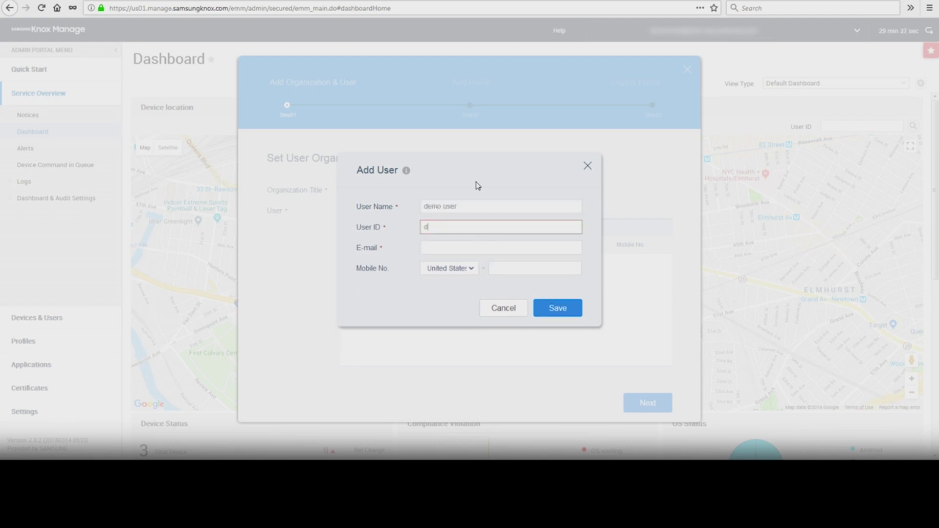
{"action": "key", "text": "Tab"}
{"action": "type", "text": "demouser@compan"}
{"action": "type", "text": "y.com"}
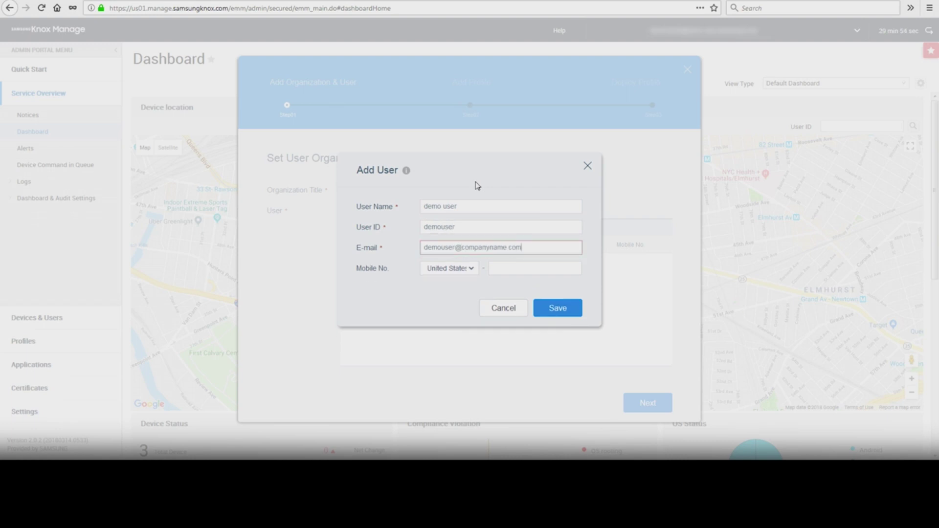
{"action": "left_click", "coordinate": [562, 314]}
{"action": "left_click", "coordinate": [641, 402]}
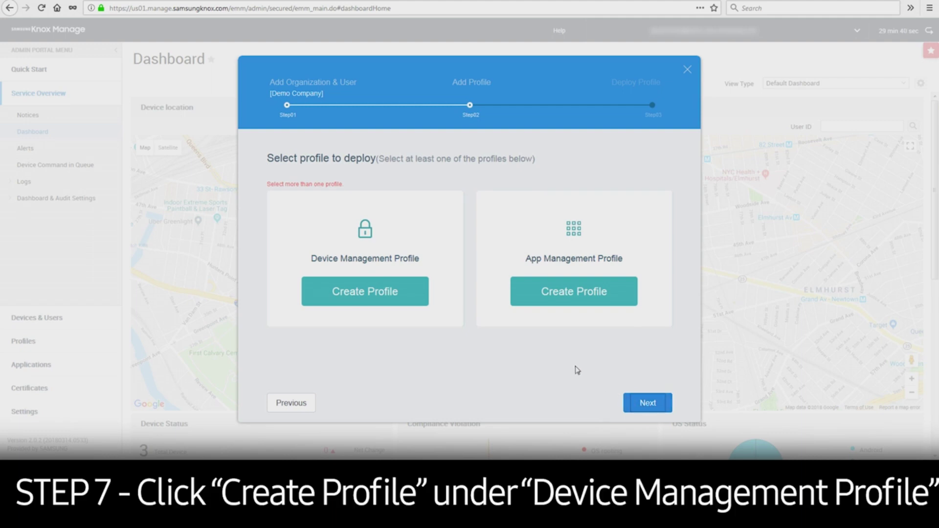
Create and save profile 'device profile' with the GPS policy set to Force GPS on.
{"action": "left_click", "coordinate": [418, 290]}
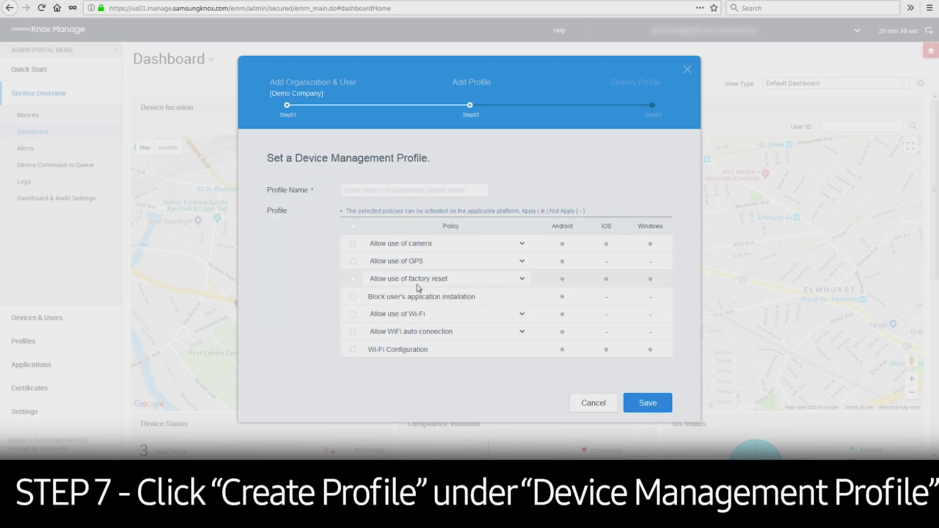
{"action": "left_click", "coordinate": [403, 189]}
{"action": "type", "text": "device profile"}
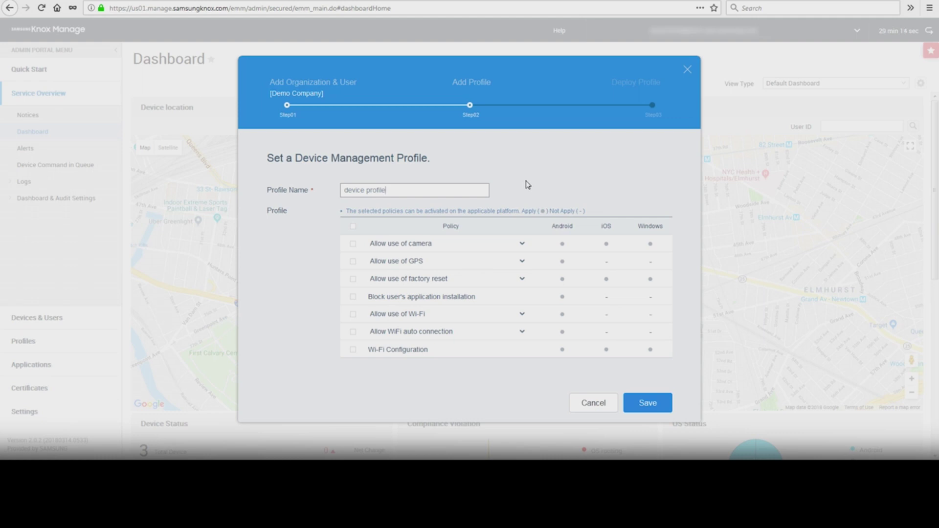
{"action": "left_click", "coordinate": [353, 264]}
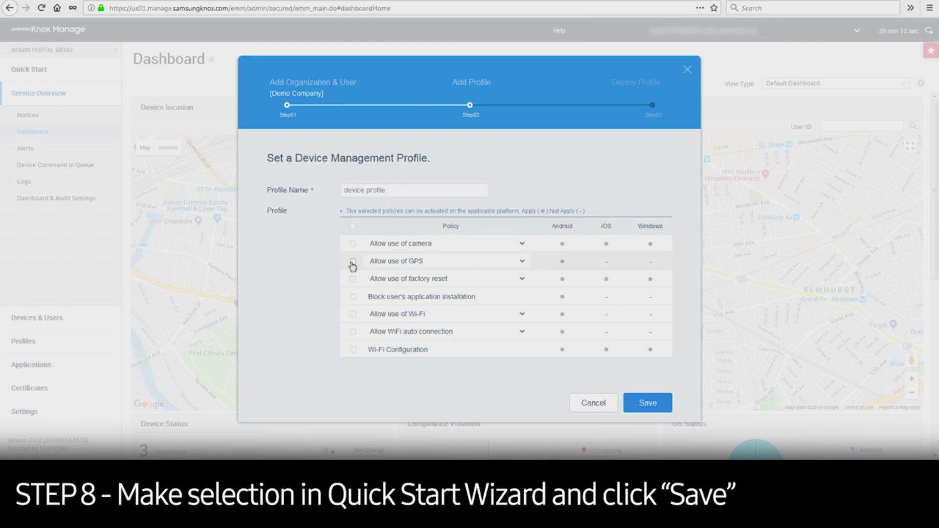
{"action": "left_click", "coordinate": [446, 262]}
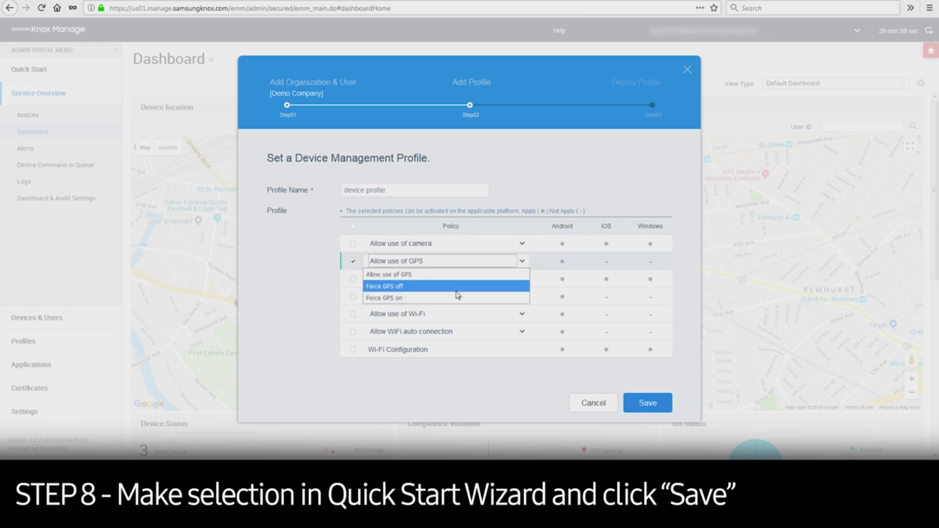
{"action": "left_click", "coordinate": [458, 298]}
{"action": "left_click", "coordinate": [649, 401]}
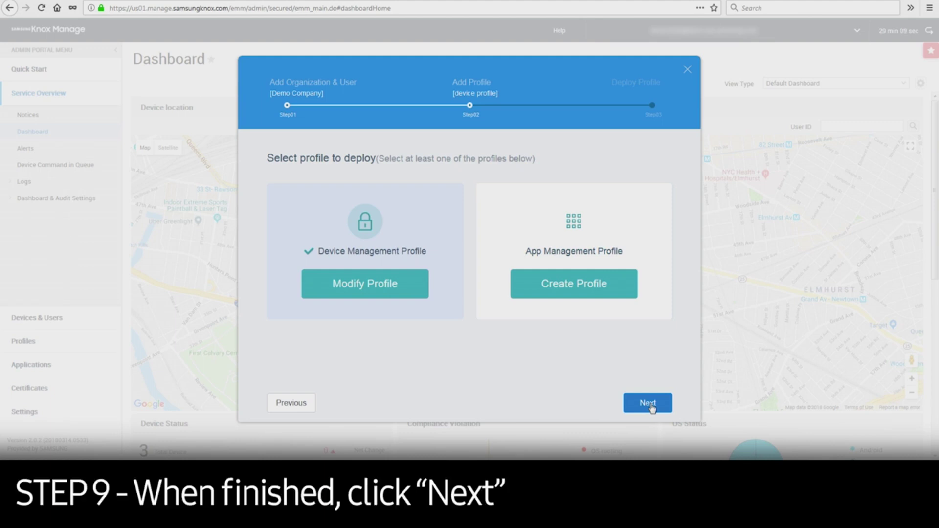
Deploy 'device profile' to Demo Company with the installation guide e-mailed, then close the wizard.
{"action": "left_click", "coordinate": [648, 403]}
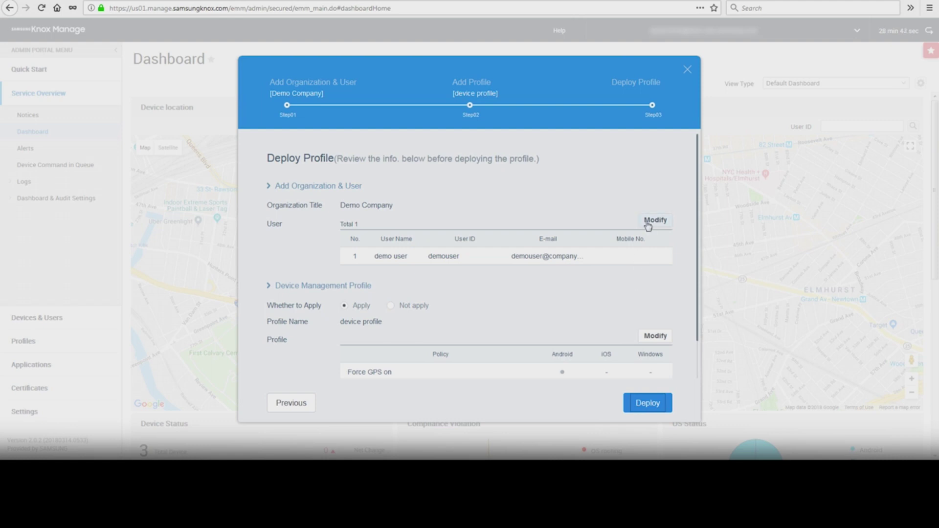
{"action": "scroll", "coordinate": [630, 277], "scroll_direction": "down", "scroll_amount": 1}
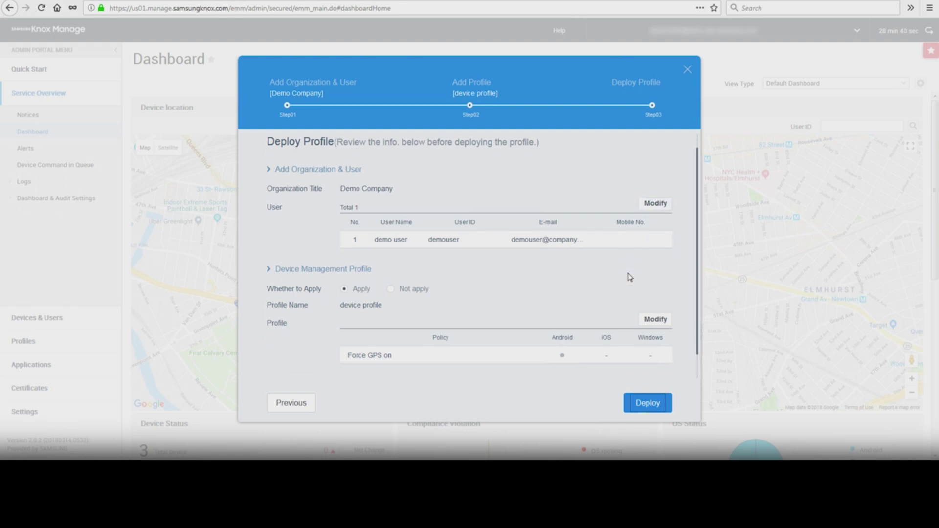
{"action": "scroll", "coordinate": [630, 277], "scroll_direction": "down", "scroll_amount": 2}
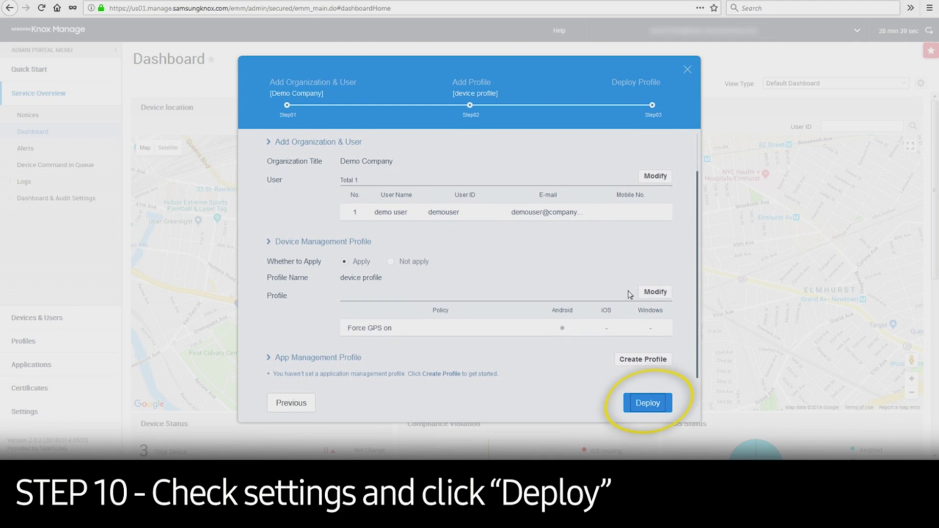
{"action": "left_click", "coordinate": [648, 404]}
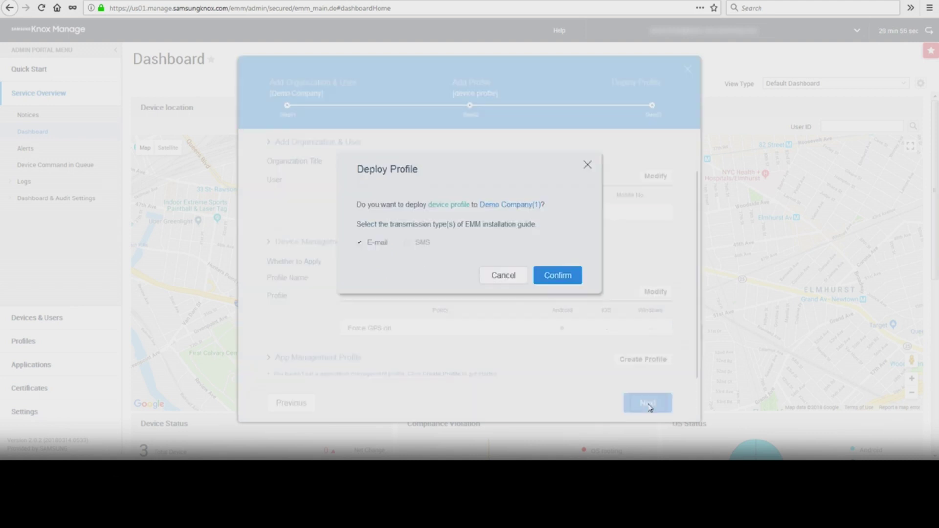
{"action": "left_click", "coordinate": [383, 248]}
{"action": "left_click", "coordinate": [384, 248]}
{"action": "left_click", "coordinate": [560, 277]}
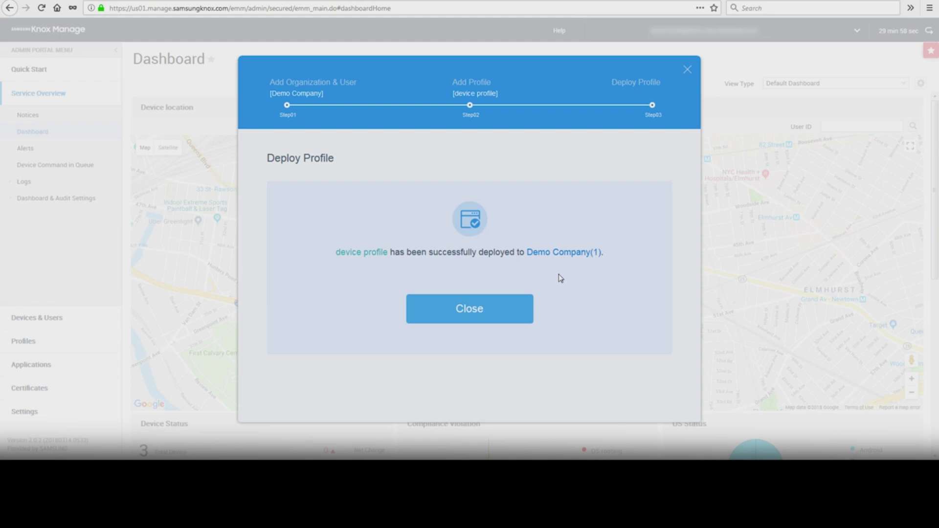
{"action": "left_click", "coordinate": [496, 315]}
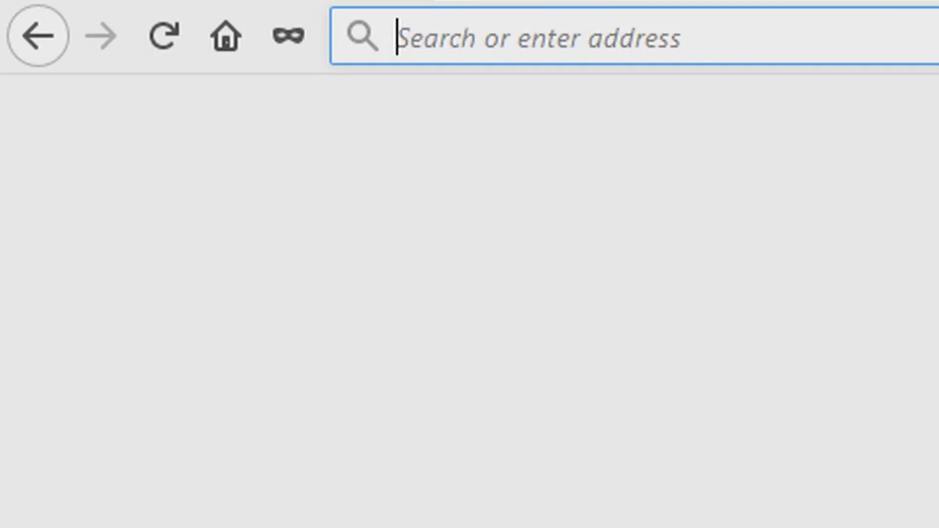
{"action": "type", "text": "samsung.com/knox"}
{"action": "key", "text": "Return"}
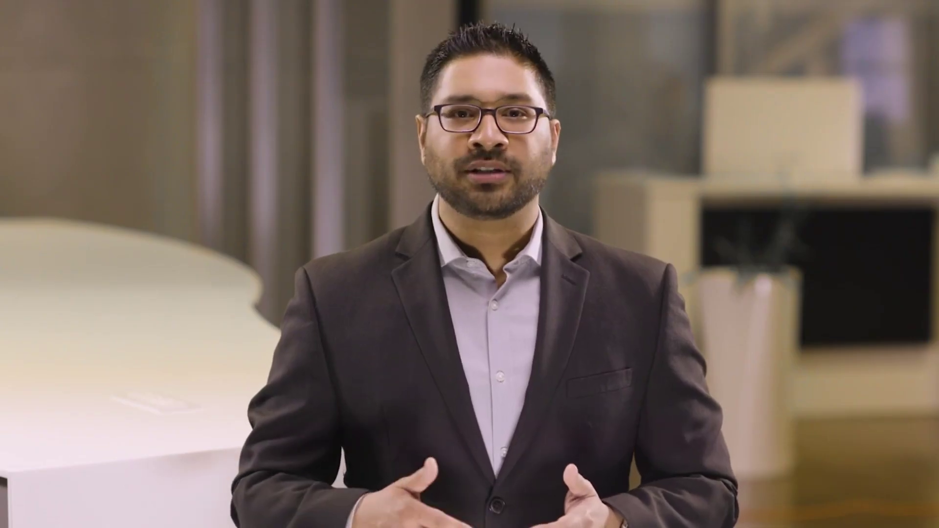
Load samsungknox.com and sign in with the Samsung account credentials.
{"action": "type", "text": "samsungknox.com"}
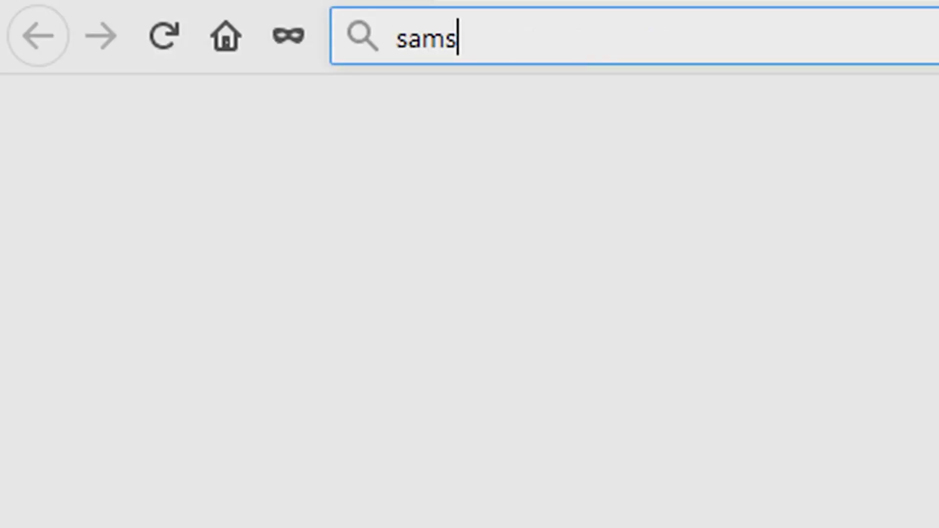
{"action": "key", "text": "Return"}
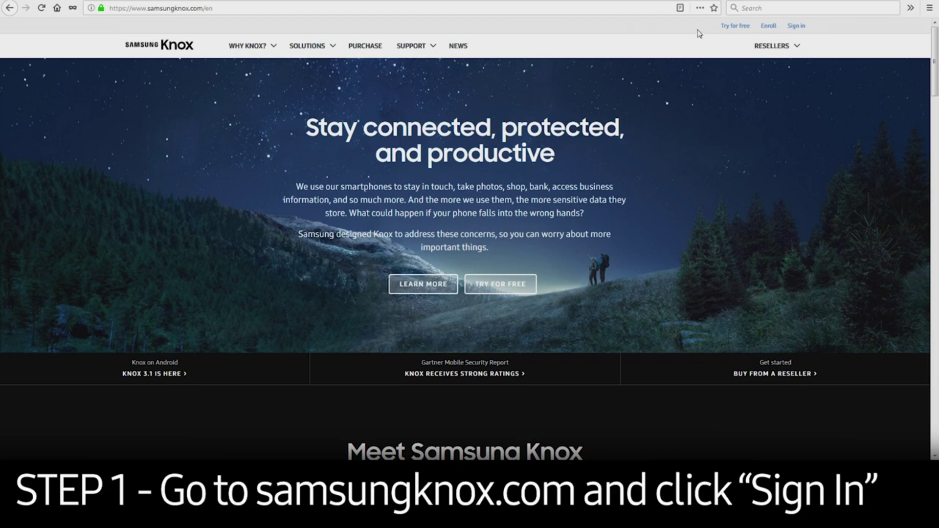
{"action": "left_click", "coordinate": [807, 26]}
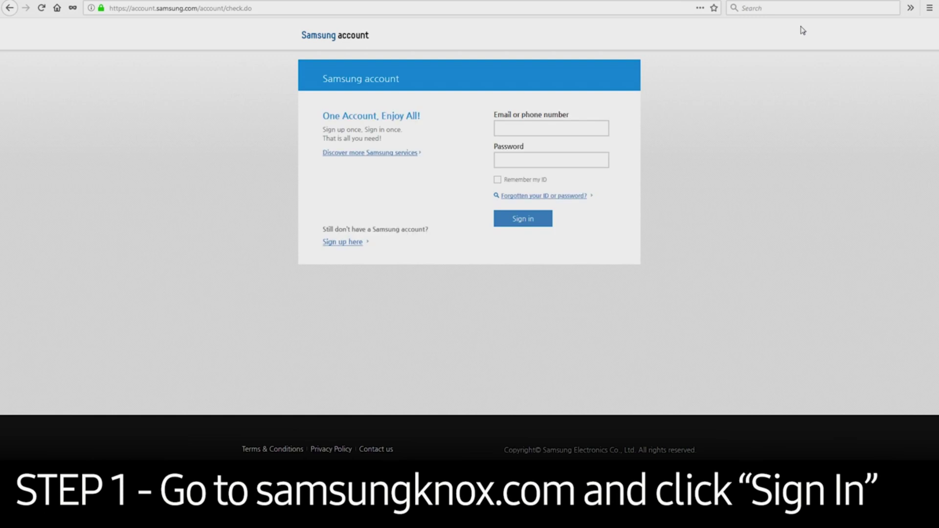
{"action": "left_click", "coordinate": [591, 129]}
{"action": "type", "text": "deval"}
{"action": "key", "text": "Tab"}
{"action": "type", "text": "*********"}
{"action": "left_click", "coordinate": [540, 220]}
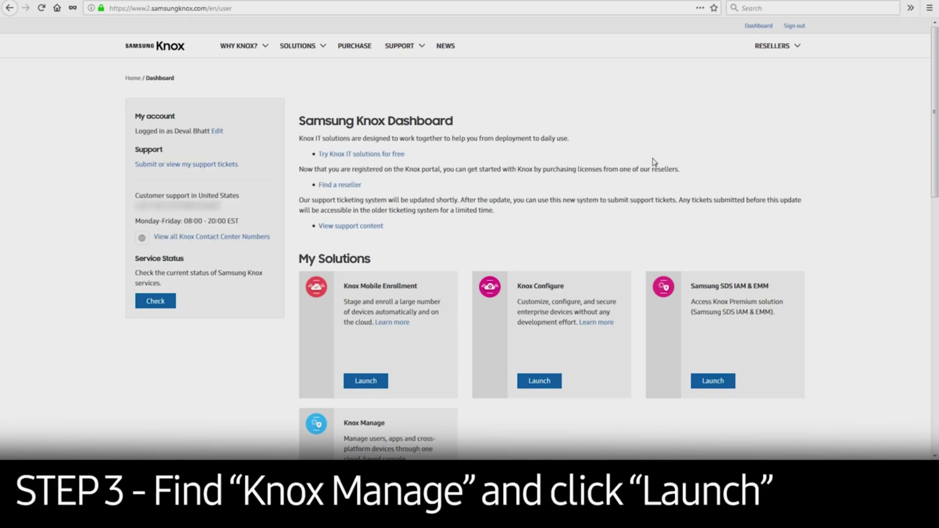
{"action": "scroll", "coordinate": [434, 309], "scroll_direction": "down", "scroll_amount": 2}
{"action": "scroll", "coordinate": [435, 308], "scroll_direction": "down", "scroll_amount": 4}
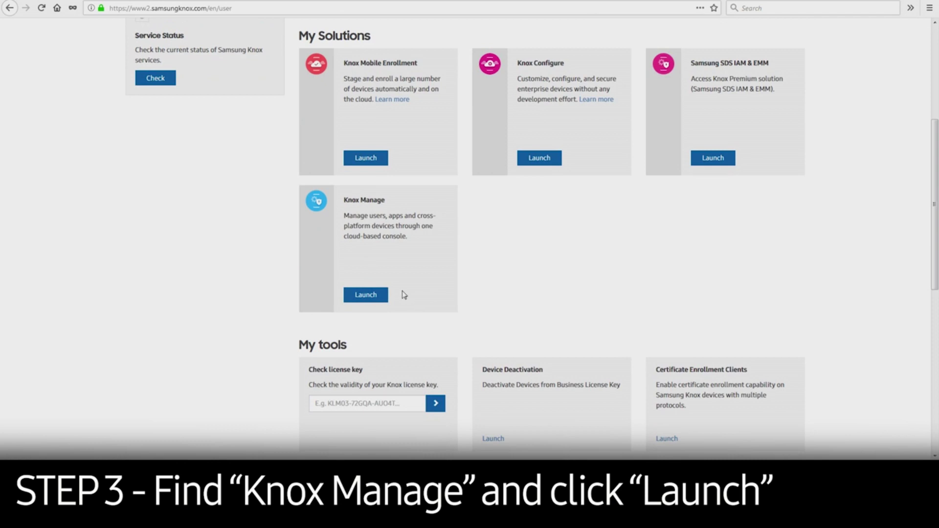
Launch Knox Manage and sign in to its Admin Portal with the admin ID and password.
{"action": "left_click", "coordinate": [366, 295]}
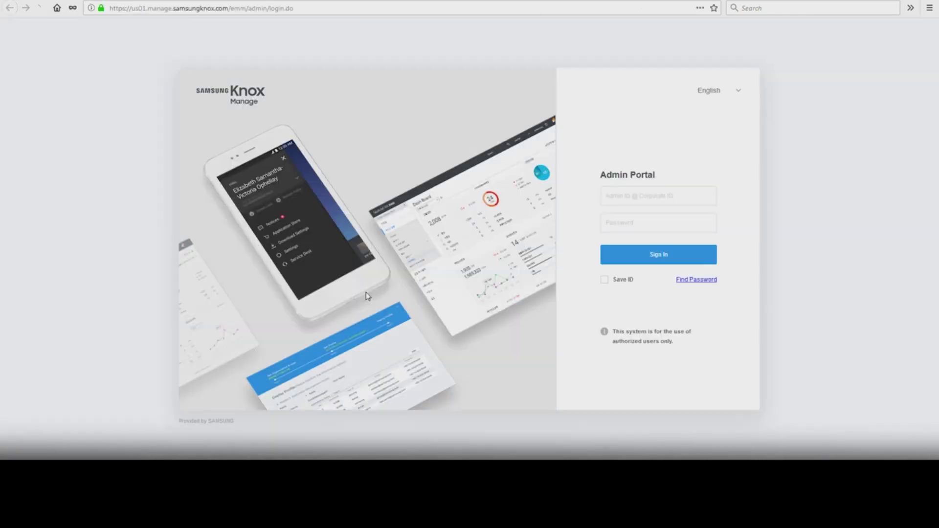
{"action": "left_click", "coordinate": [692, 190]}
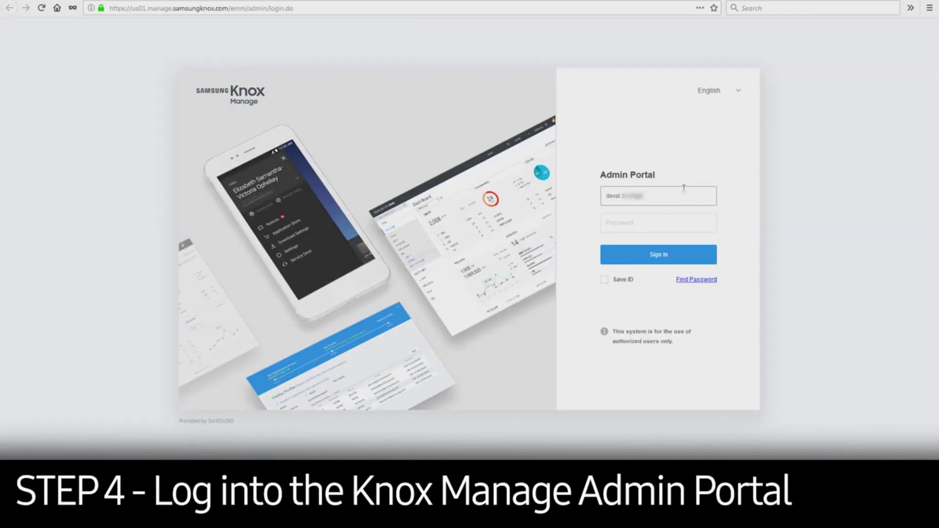
{"action": "key", "text": "Tab"}
{"action": "type", "text": "a•••••••••••"}
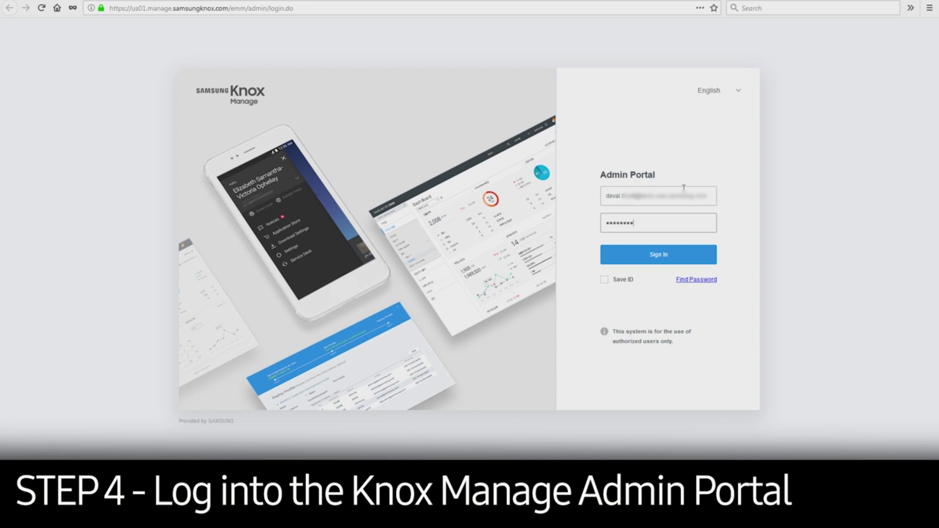
{"action": "left_click", "coordinate": [656, 255]}
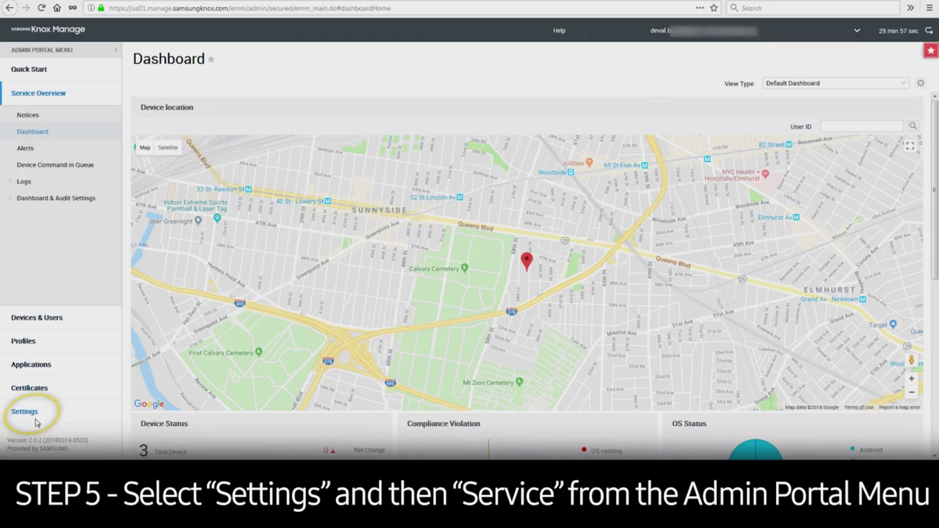
Open the Register license dialog for a Common license under Settings > Service > License.
{"action": "left_click", "coordinate": [22, 411]}
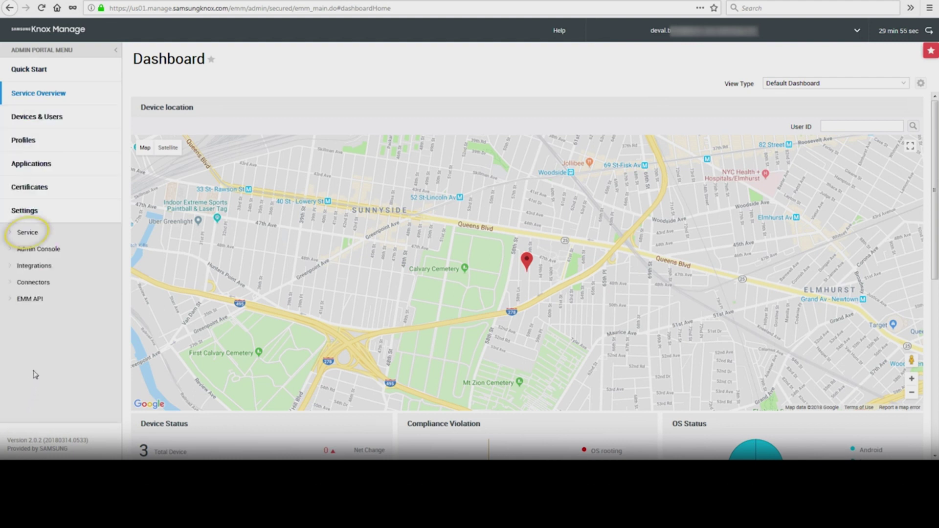
{"action": "left_click", "coordinate": [29, 235]}
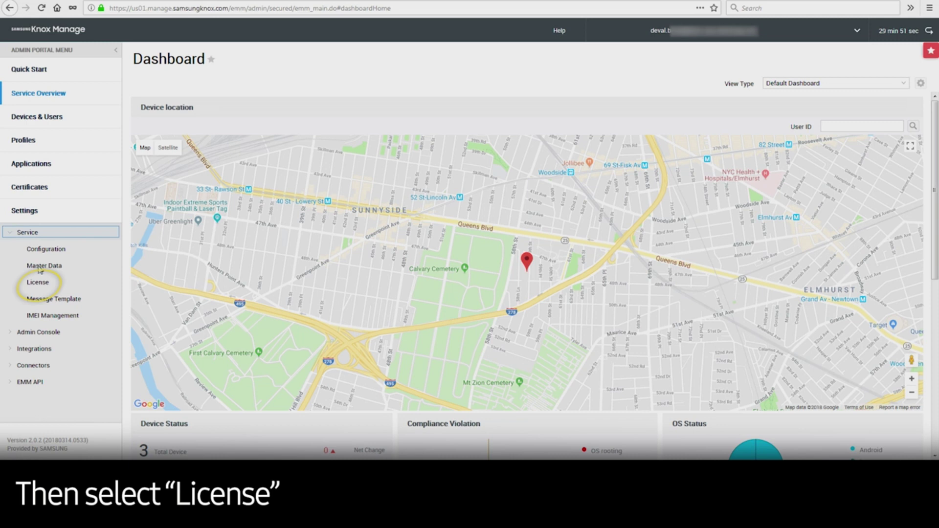
{"action": "left_click", "coordinate": [47, 287]}
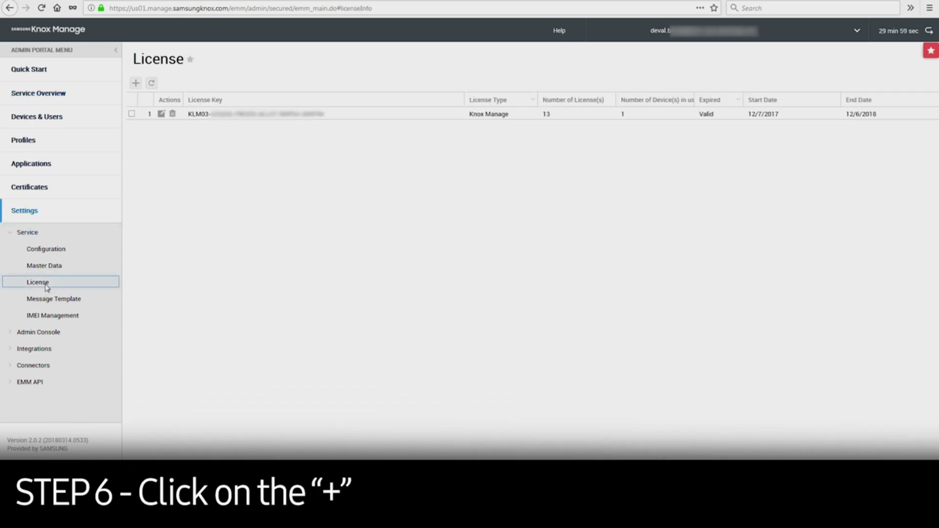
{"action": "left_click", "coordinate": [136, 84]}
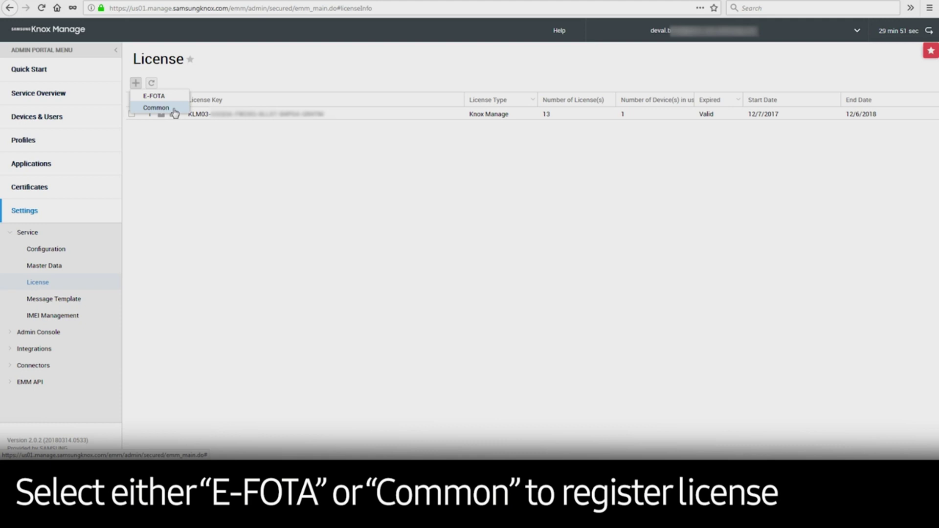
{"action": "left_click", "coordinate": [156, 107]}
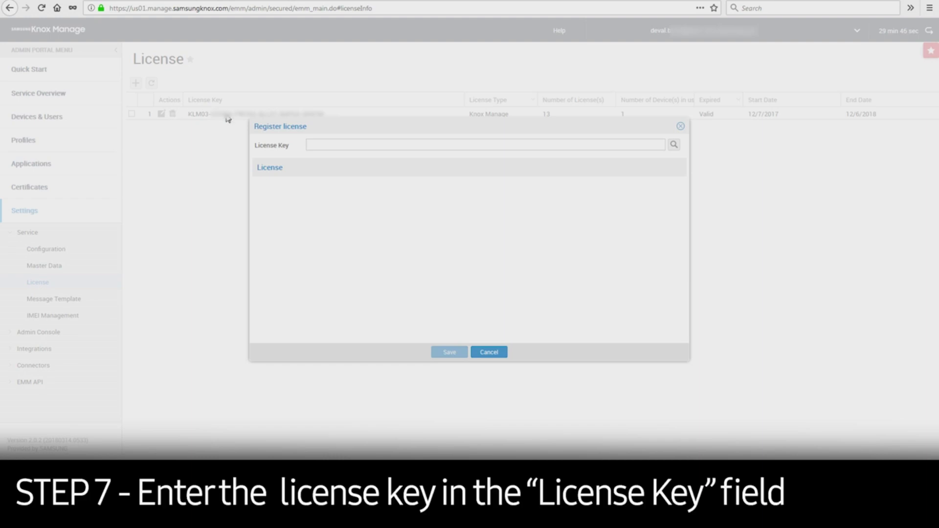
Paste the license key, look up its details, and save it as a new 100-seat Knox Manage license.
{"action": "left_click", "coordinate": [374, 146]}
{"action": "key", "text": "ctrl+v"}
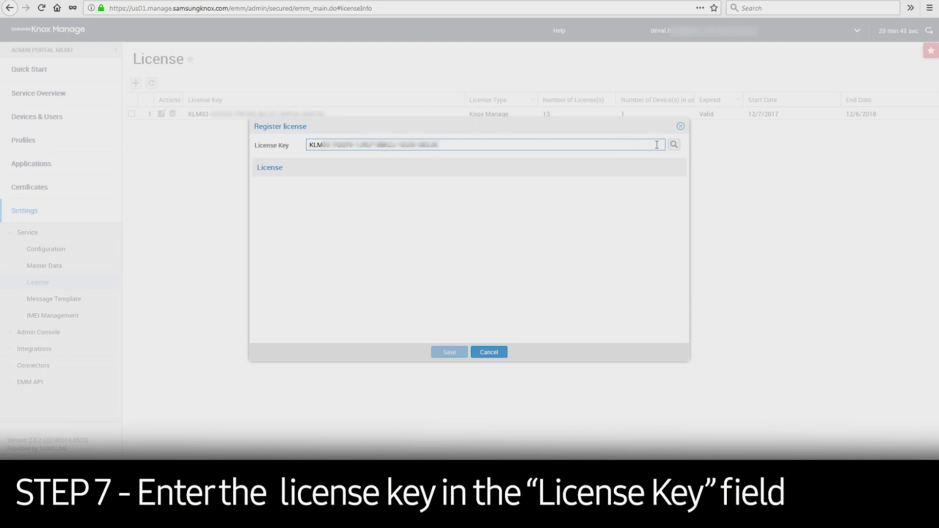
{"action": "left_click", "coordinate": [673, 145]}
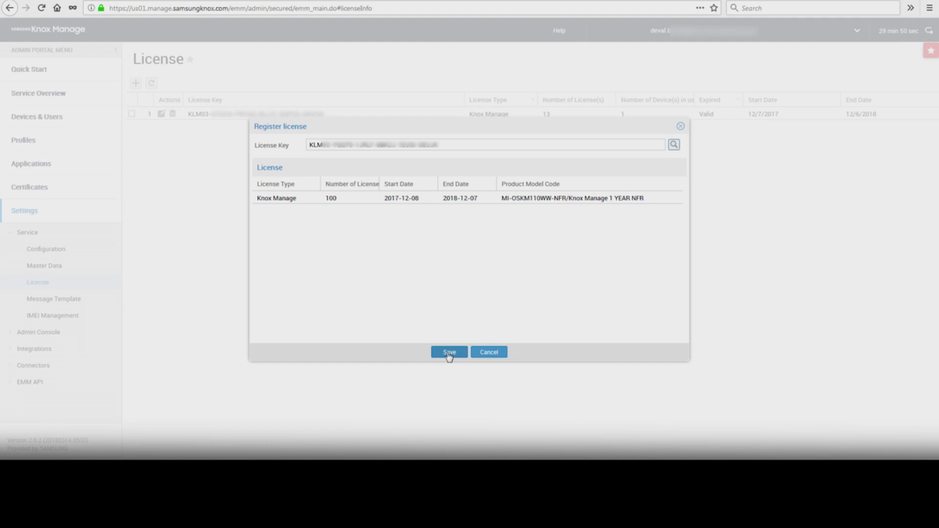
{"action": "left_click", "coordinate": [449, 353]}
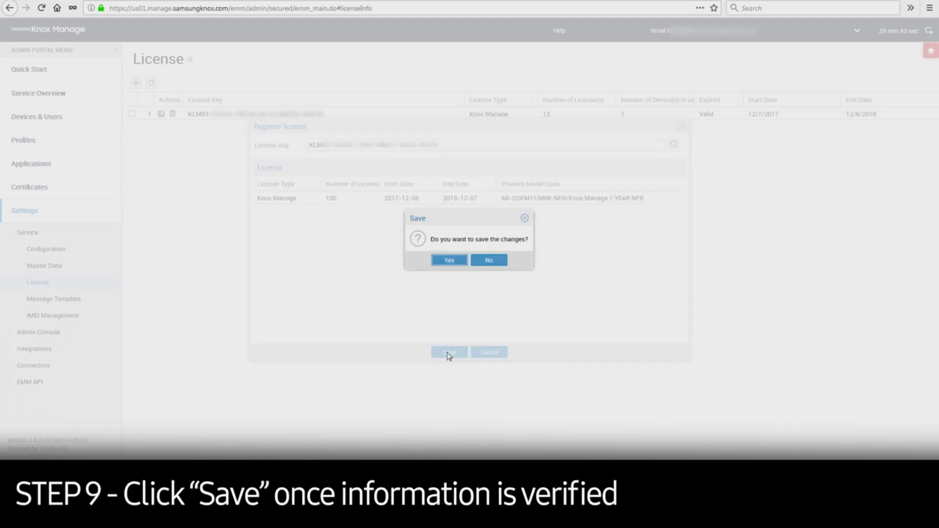
{"action": "left_click", "coordinate": [449, 261]}
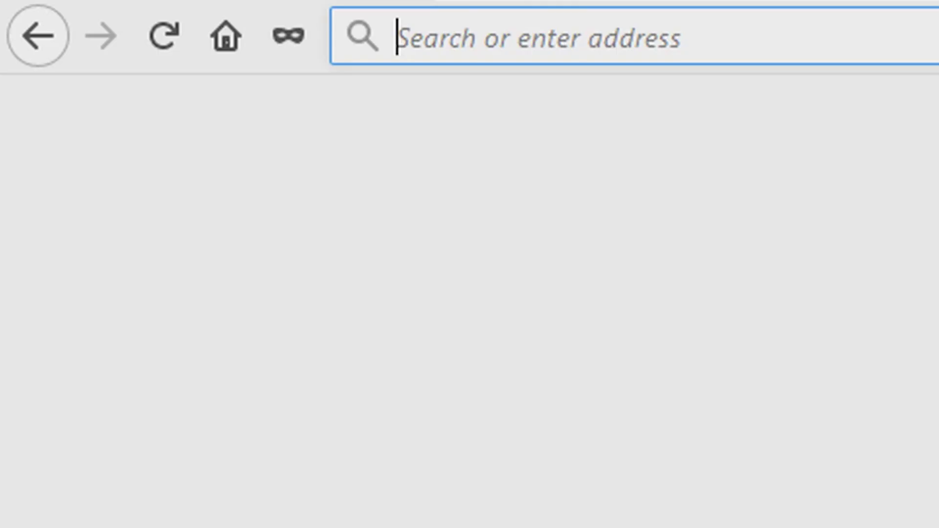
Load the samsungknox.com home page in Firefox after first trying samsung.com/knox.
{"action": "type", "text": "samsung.com/knox"}
{"action": "key", "text": "Return"}
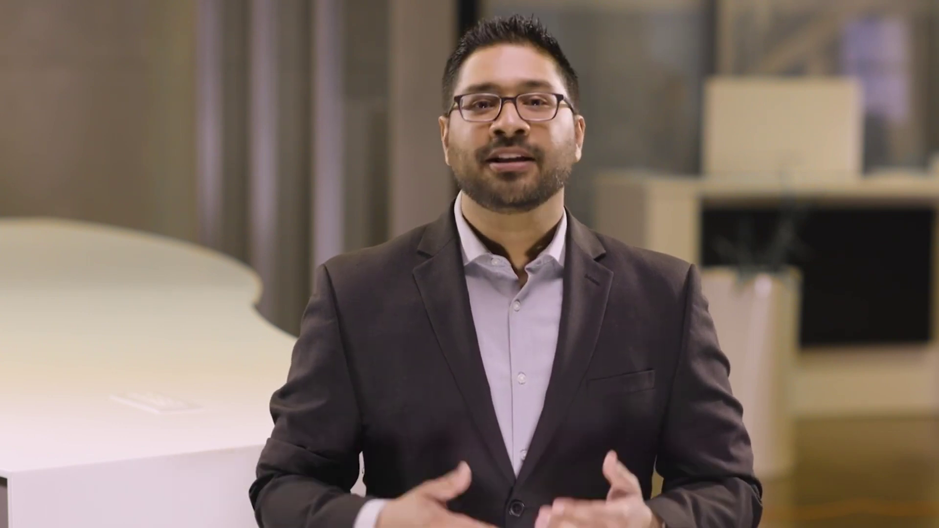
{"action": "type", "text": "samsungkn"}
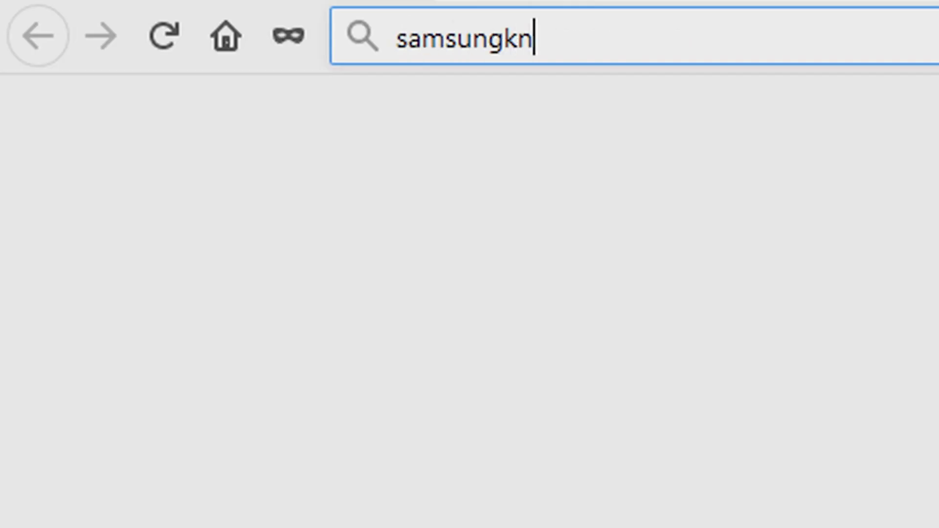
{"action": "type", "text": "ox.com"}
{"action": "key", "text": "Return"}
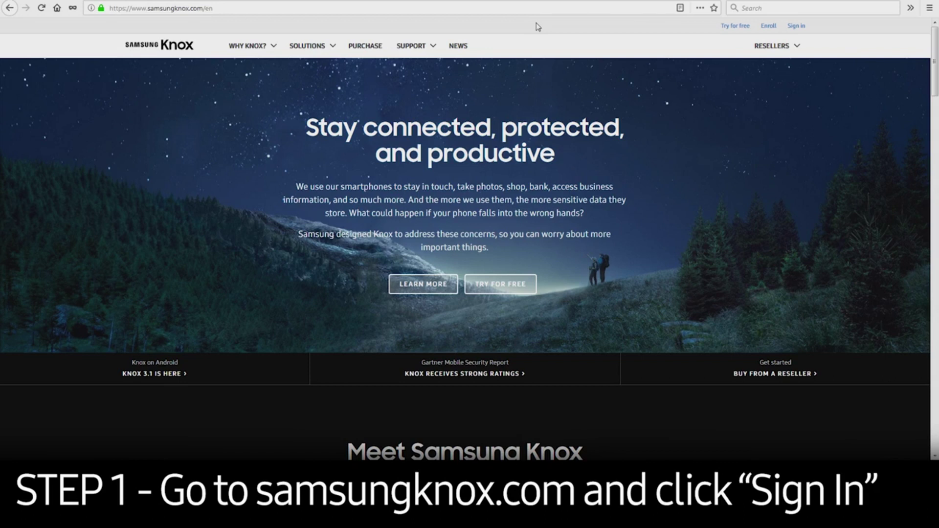
Sign in to Samsung Knox with the Samsung account username and password.
{"action": "left_click", "coordinate": [793, 27]}
{"action": "type", "text": "deval"}
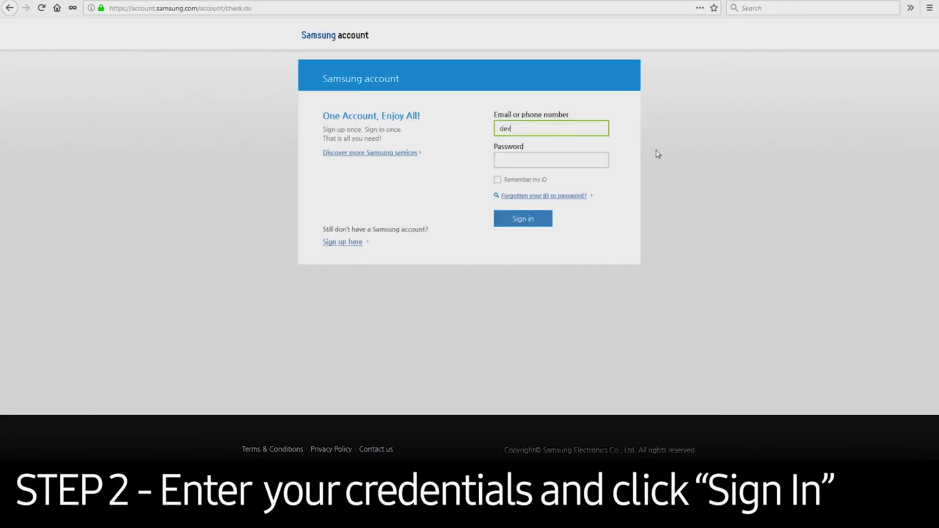
{"action": "key", "text": "Tab"}
{"action": "type", "text": "*********"}
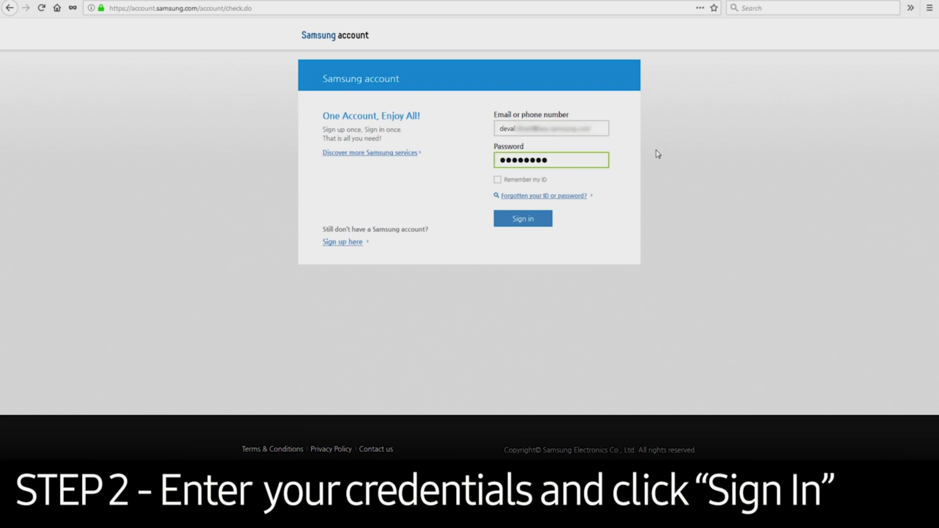
{"action": "key", "text": "Return"}
Launch Knox Manage and log into its Admin Portal with the admin credentials.
{"action": "scroll", "coordinate": [423, 243], "scroll_direction": "down", "scroll_amount": 5}
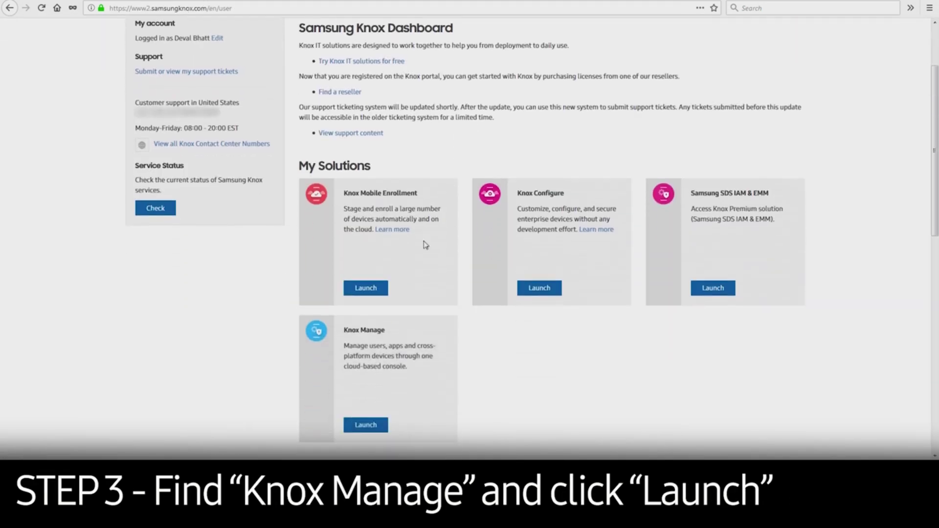
{"action": "left_click", "coordinate": [366, 295]}
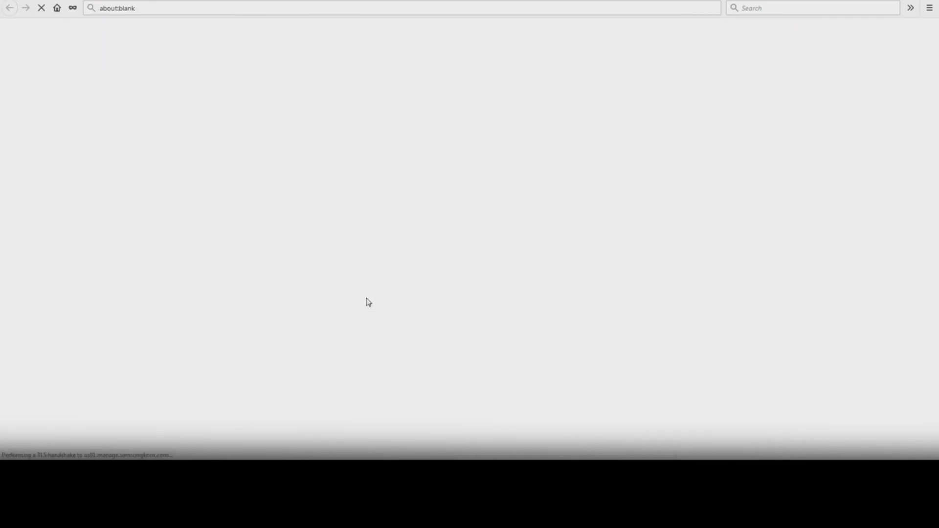
{"action": "type", "text": "deval"}
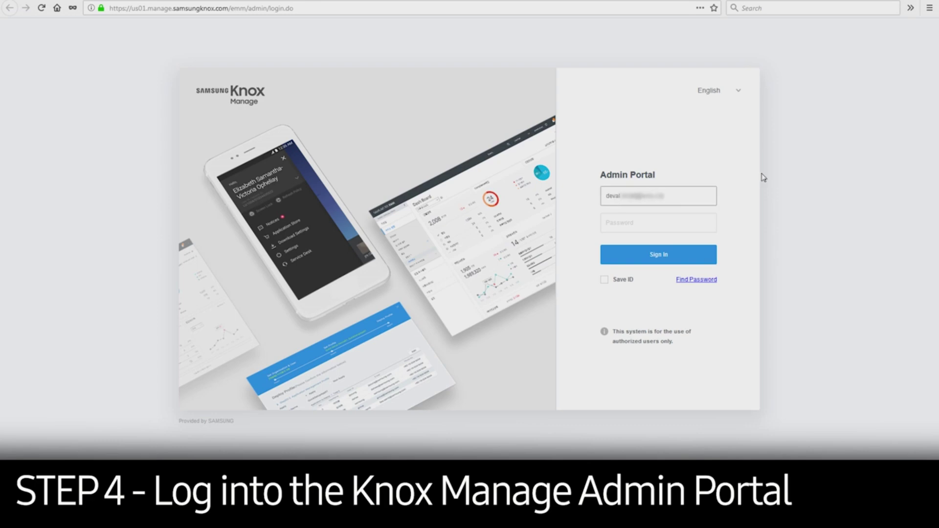
{"action": "key", "text": "Tab"}
{"action": "type", "text": "•••••••••••••"}
{"action": "left_click", "coordinate": [694, 252]}
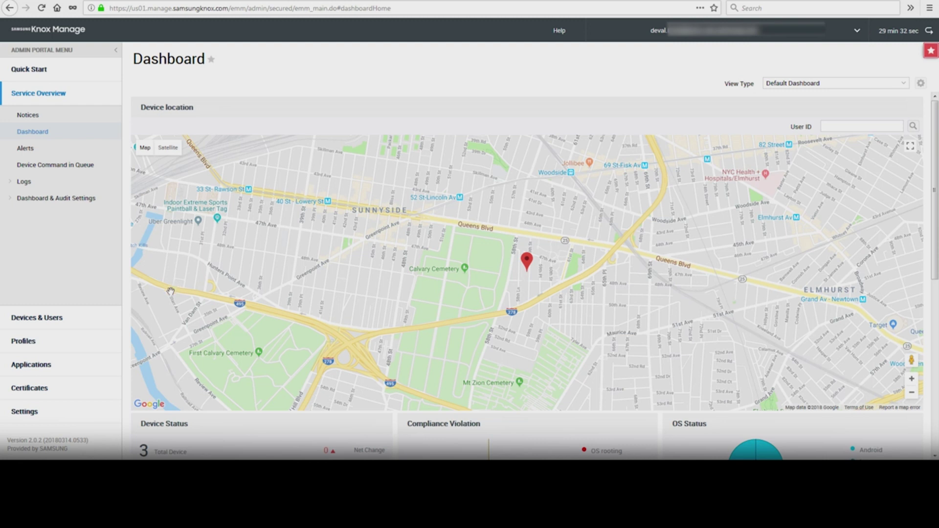
Open the Add Multiple Applications kiosk builder from Applications > Kiosk Applications.
{"action": "left_click", "coordinate": [44, 364]}
{"action": "left_click", "coordinate": [63, 223]}
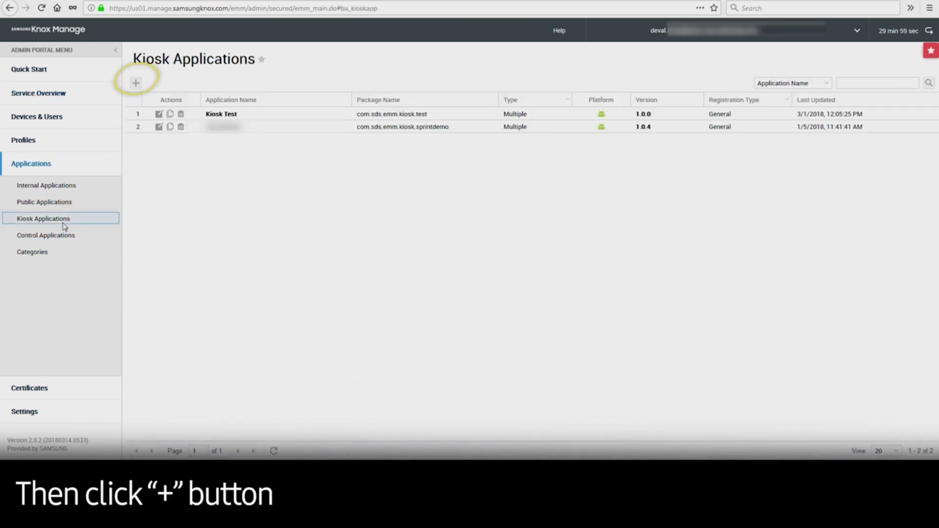
{"action": "left_click", "coordinate": [139, 85]}
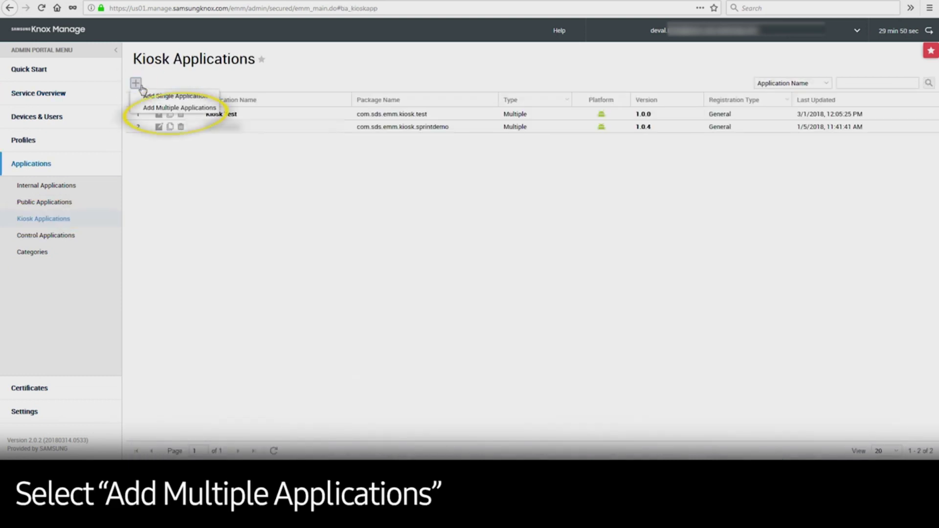
{"action": "left_click", "coordinate": [198, 108]}
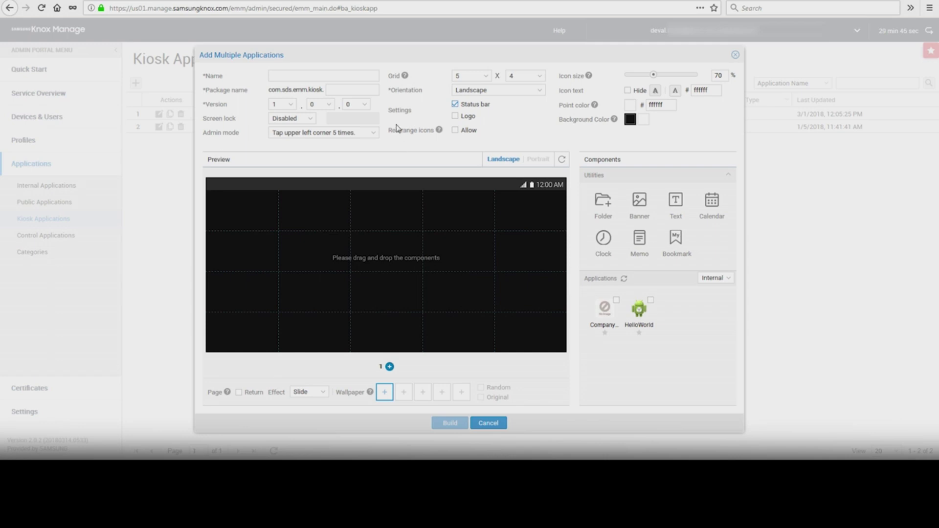
{"action": "left_click", "coordinate": [360, 76]}
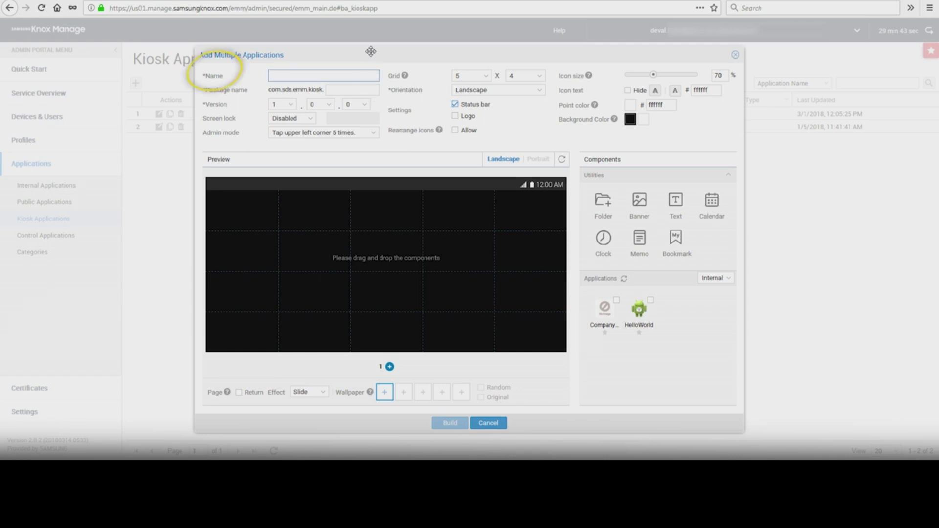
{"action": "type", "text": "demo kiosk"}
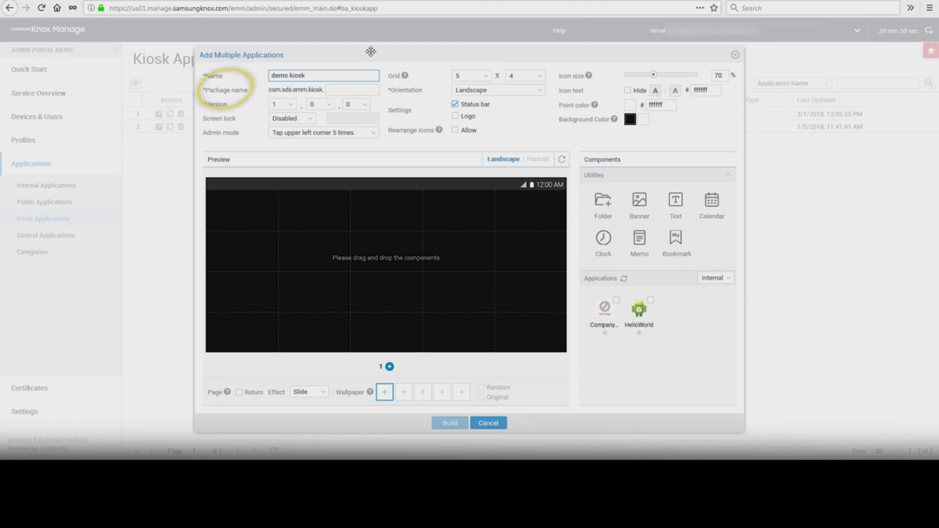
{"action": "left_click", "coordinate": [367, 88]}
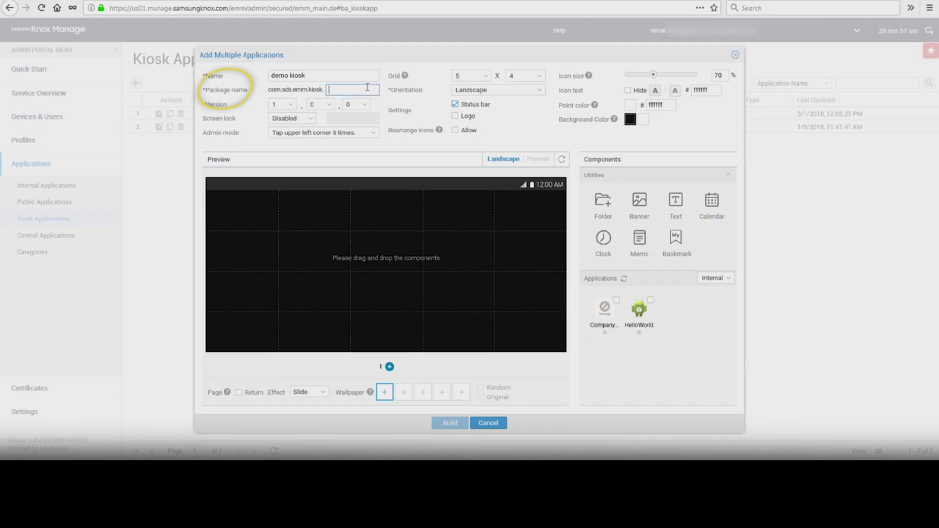
{"action": "type", "text": "demo"}
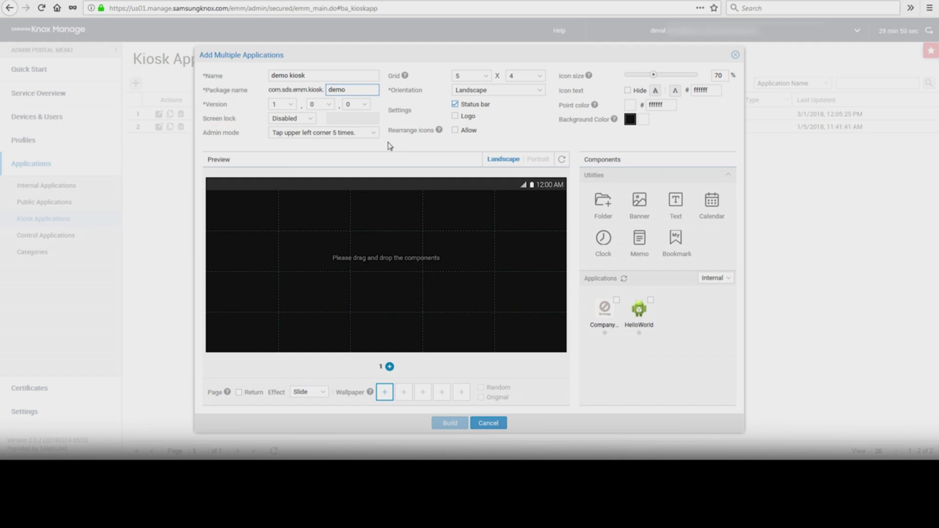
{"action": "left_click", "coordinate": [310, 120]}
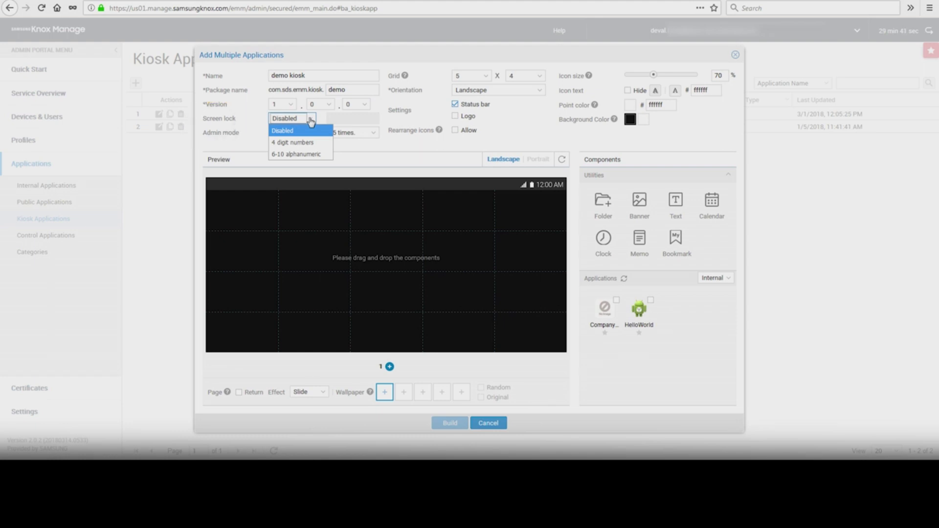
{"action": "left_click", "coordinate": [311, 122]}
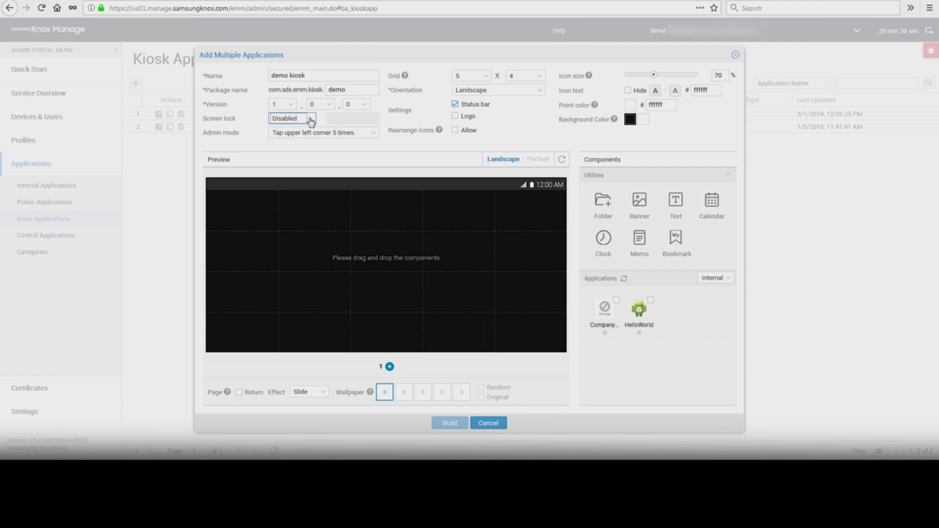
{"action": "left_click", "coordinate": [374, 136]}
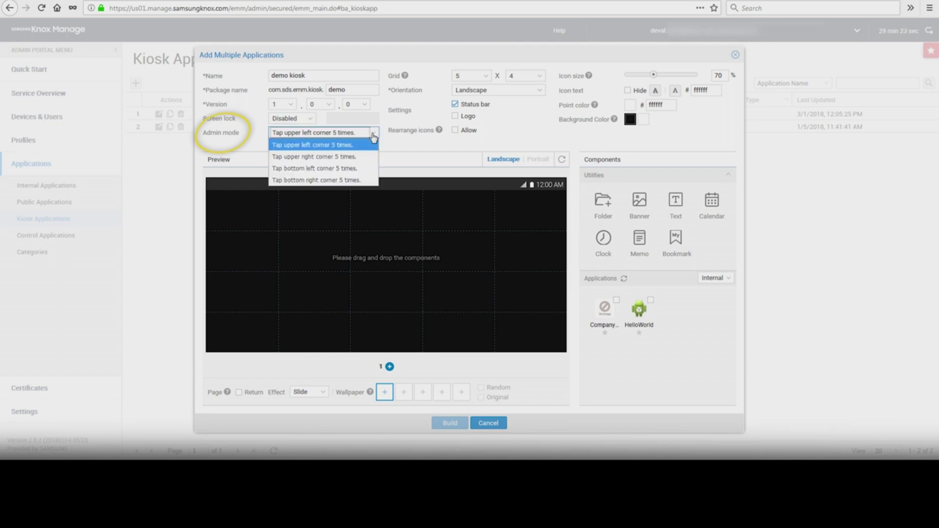
{"action": "left_click", "coordinate": [373, 137]}
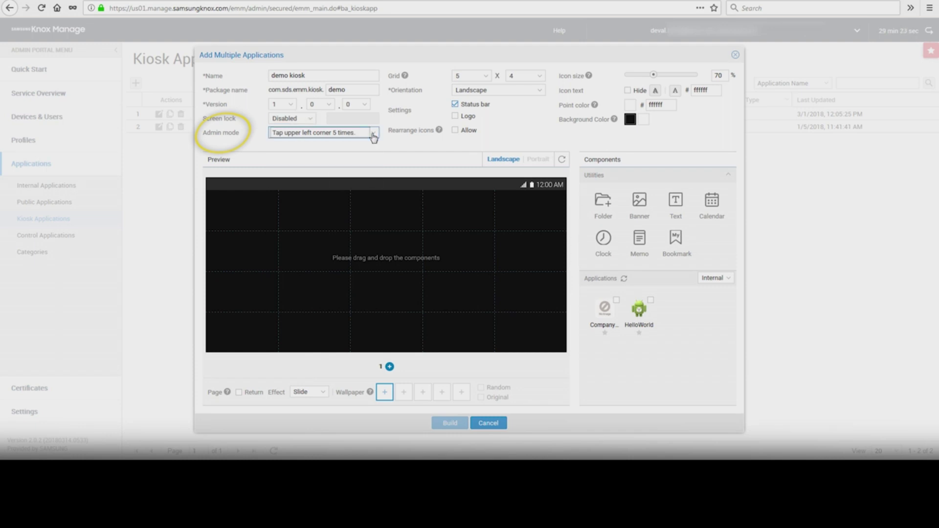
{"action": "left_click", "coordinate": [541, 92]}
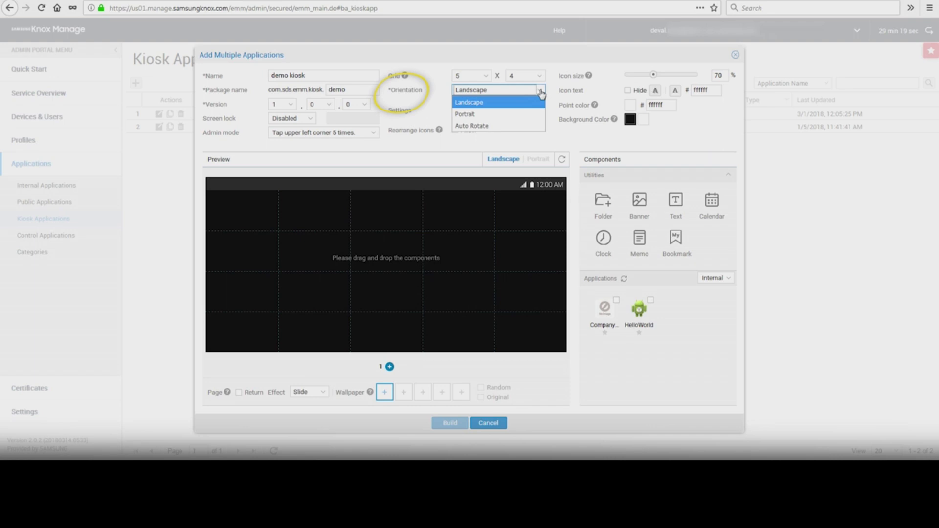
{"action": "left_click", "coordinate": [541, 92]}
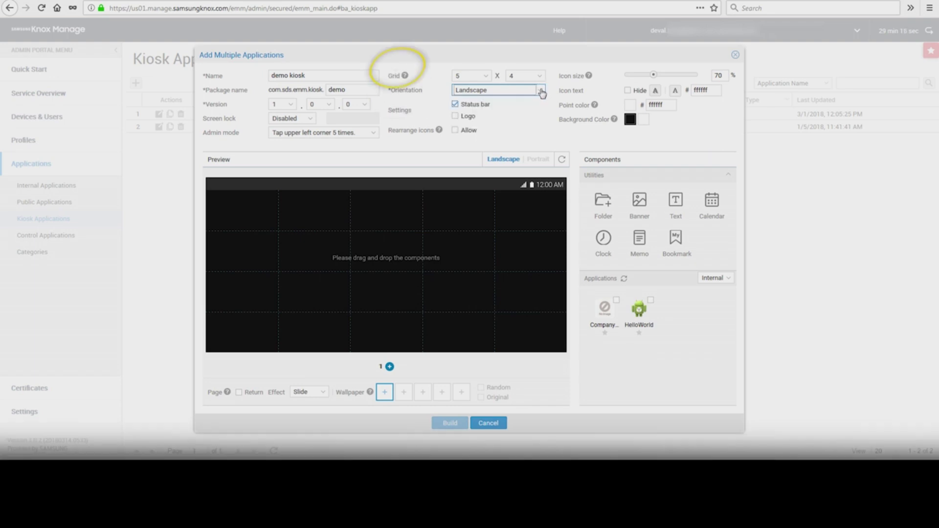
{"action": "left_click", "coordinate": [541, 78]}
{"action": "left_click", "coordinate": [541, 80]}
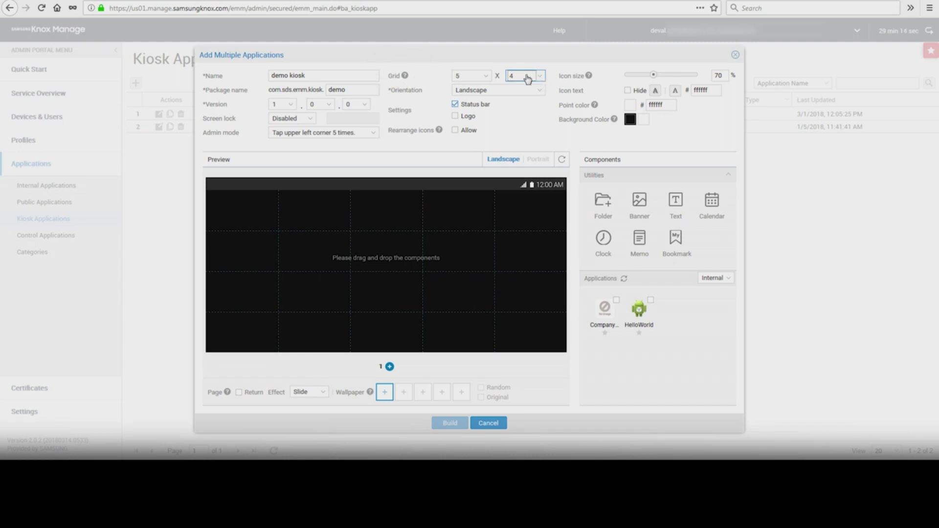
{"action": "left_click", "coordinate": [484, 78]}
{"action": "left_click", "coordinate": [484, 78]}
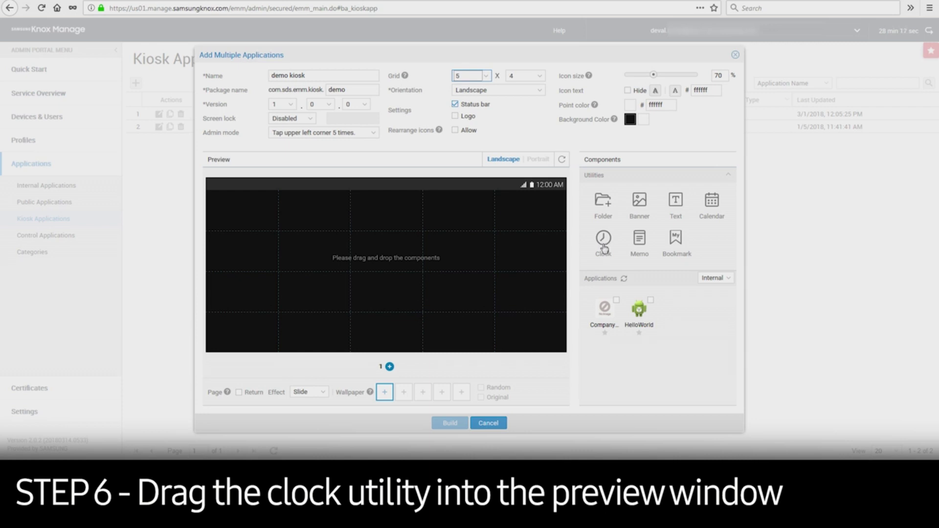
Place a Clock widget and the Company Application on the kiosk preview, then build the kiosk.
{"action": "left_click_drag", "start_coordinate": [603, 250], "coordinate": [267, 212]}
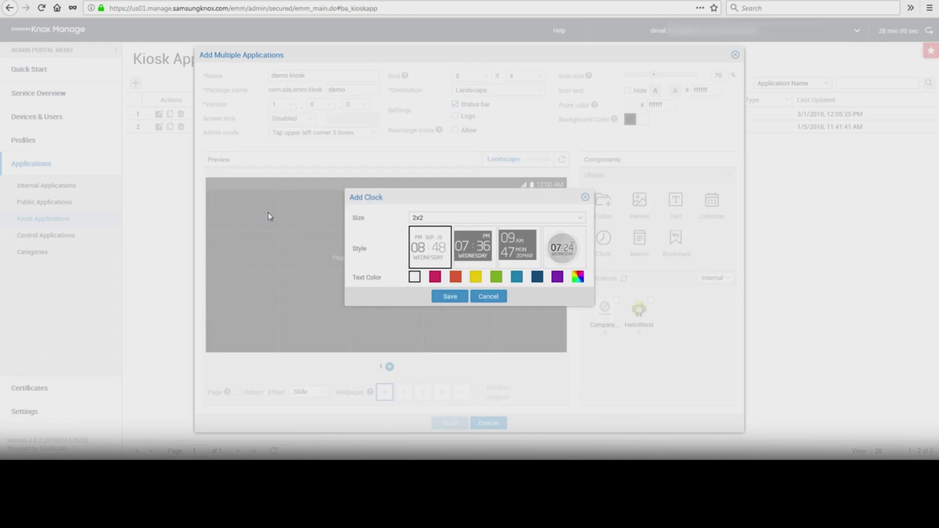
{"action": "left_click", "coordinate": [449, 296]}
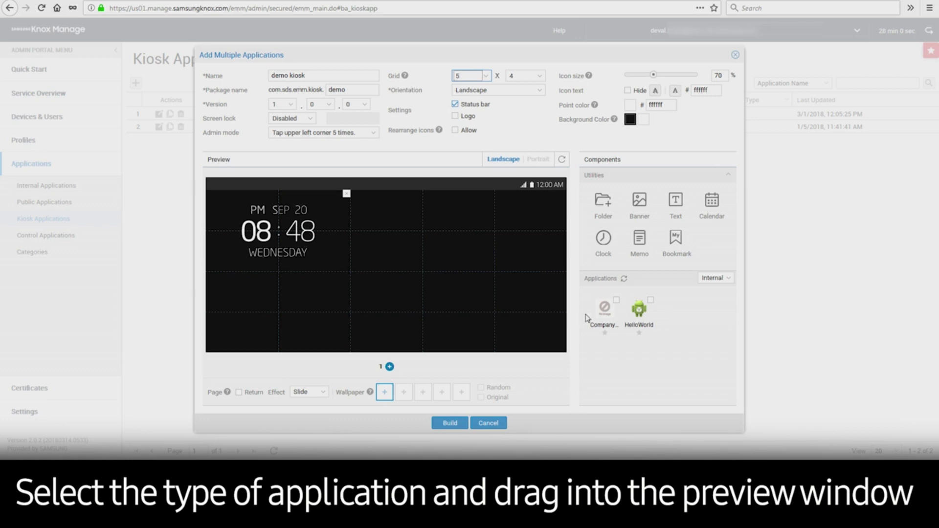
{"action": "left_click_drag", "start_coordinate": [605, 308], "coordinate": [509, 199]}
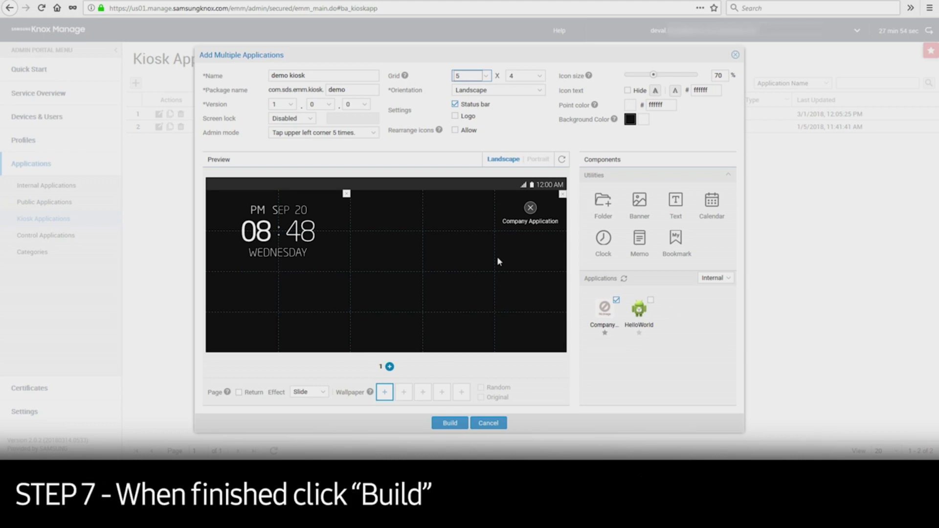
{"action": "left_click", "coordinate": [449, 423]}
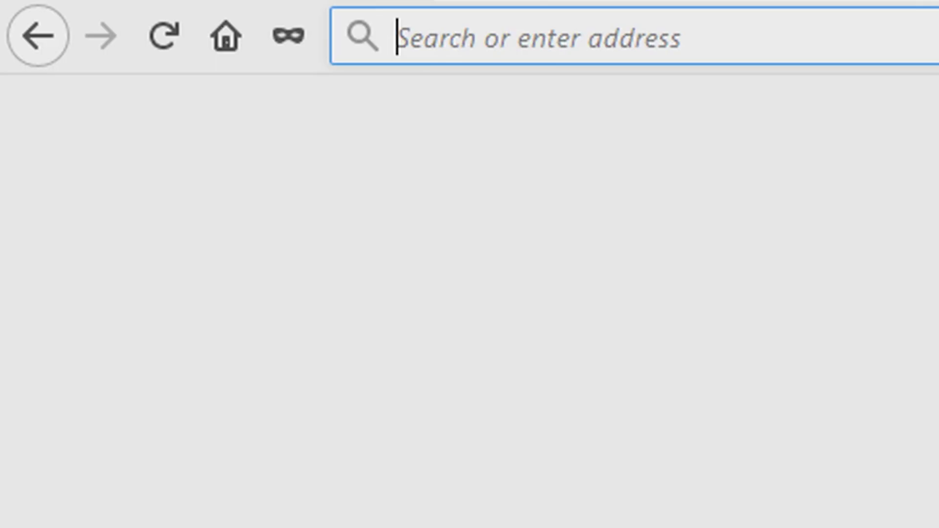
Load the samsungknox.com home page in Firefox after first trying samsung.com/knox.
{"action": "type", "text": "samsung.com/knox"}
{"action": "key", "text": "Return"}
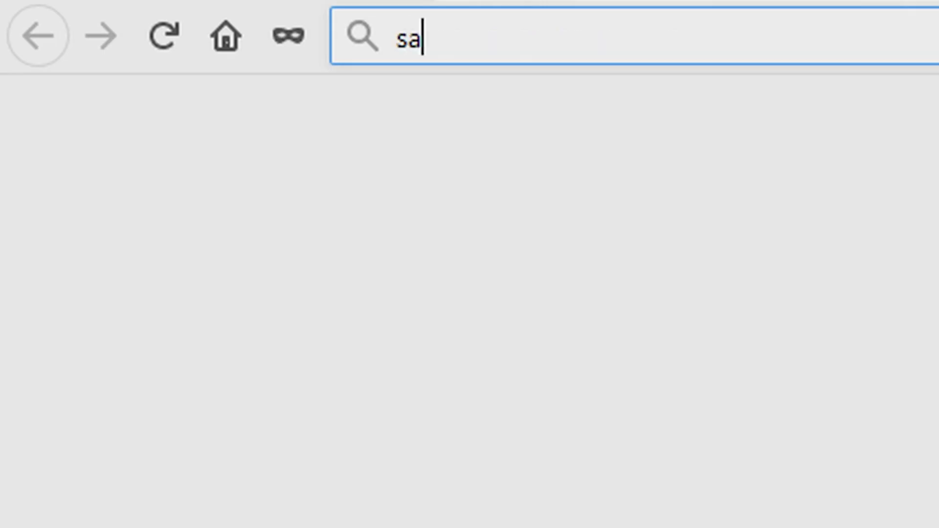
{"action": "type", "text": "msungknox.com"}
{"action": "key", "text": "Return"}
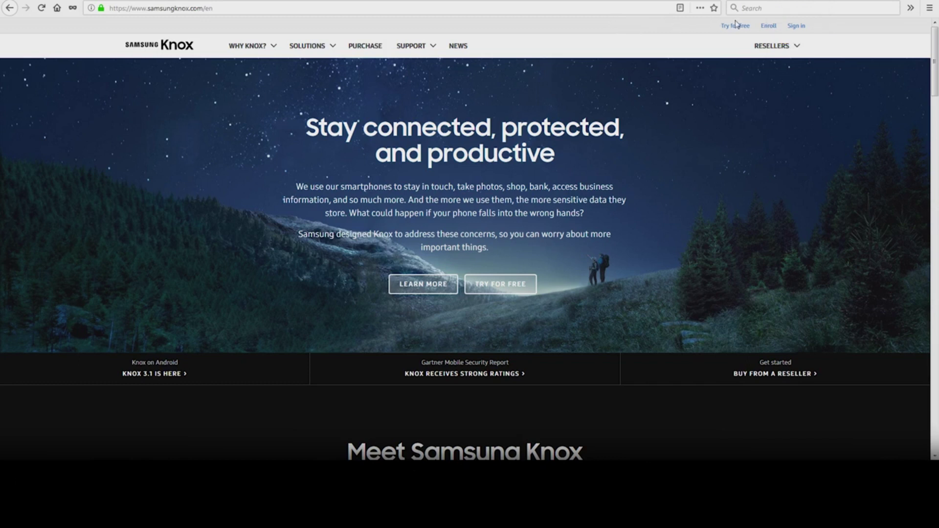
Sign in to Samsung Knox with the Samsung account username and password.
{"action": "left_click", "coordinate": [795, 27]}
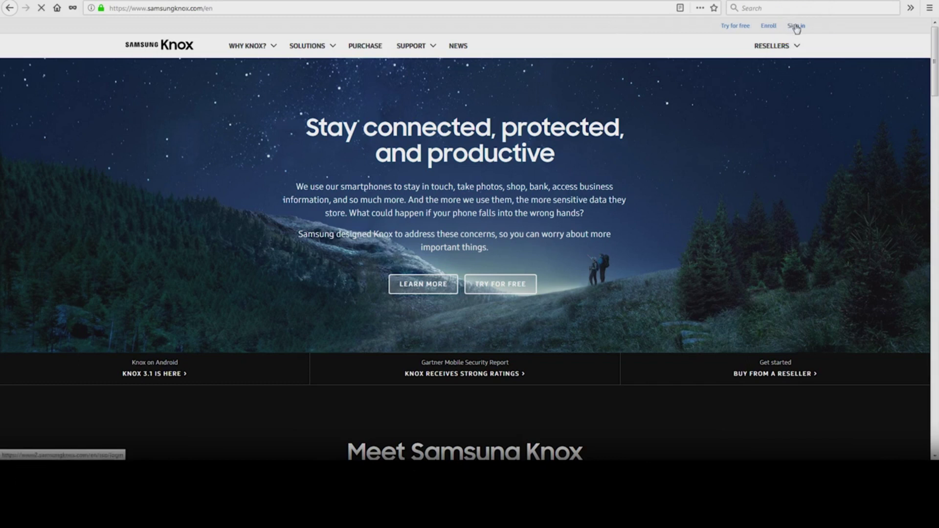
{"action": "type", "text": "deval"}
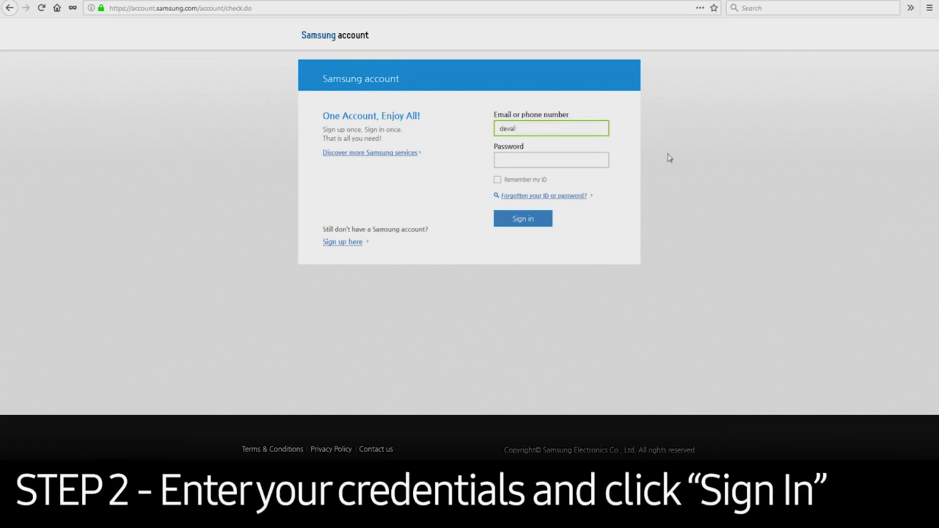
{"action": "key", "text": "Tab"}
{"action": "type", "text": "*********"}
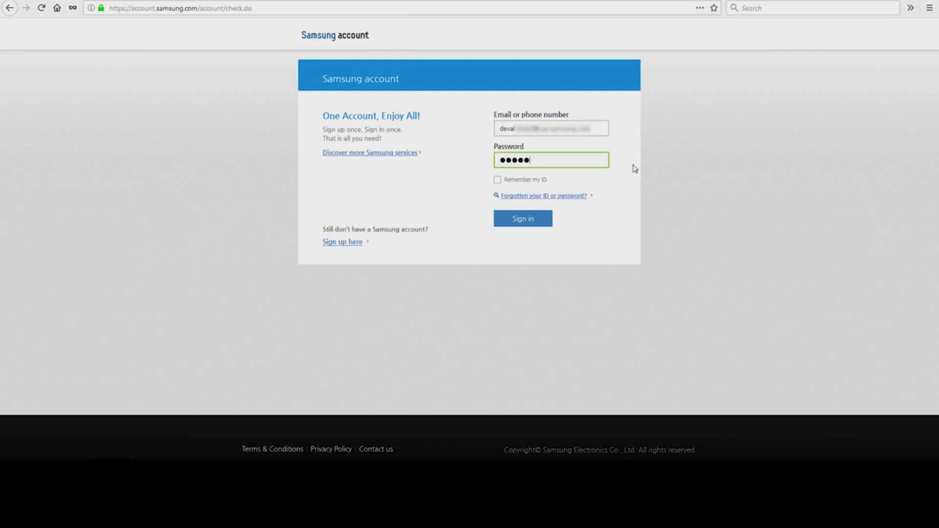
{"action": "left_click", "coordinate": [537, 219]}
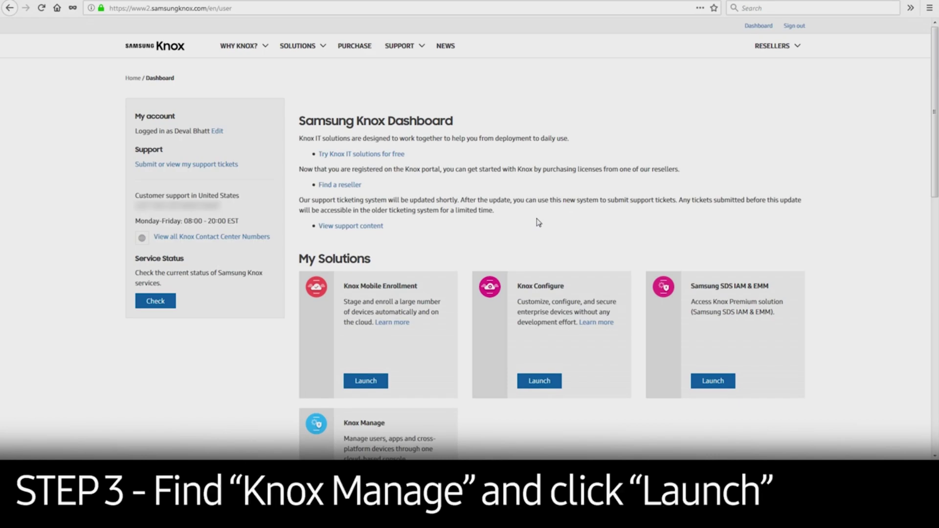
Launch Knox Manage and log into its Admin Portal with the admin e-mail and password.
{"action": "scroll", "coordinate": [538, 223], "scroll_direction": "down", "scroll_amount": 5}
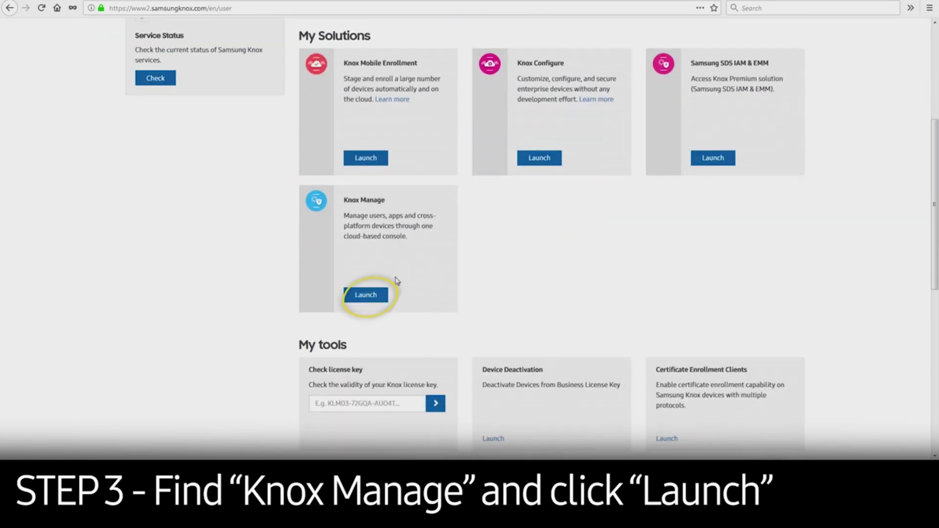
{"action": "left_click", "coordinate": [363, 296]}
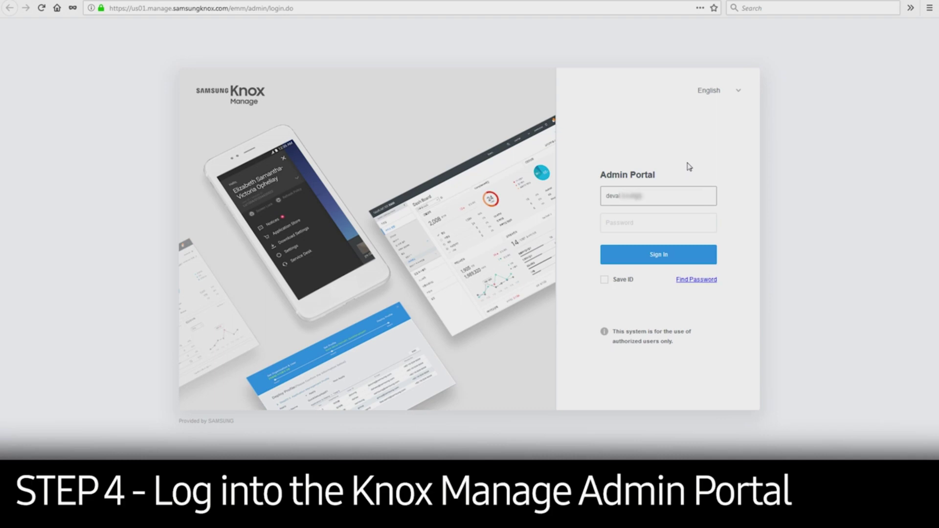
{"action": "left_click", "coordinate": [681, 225]}
{"action": "type", "text": "•••••••••••"}
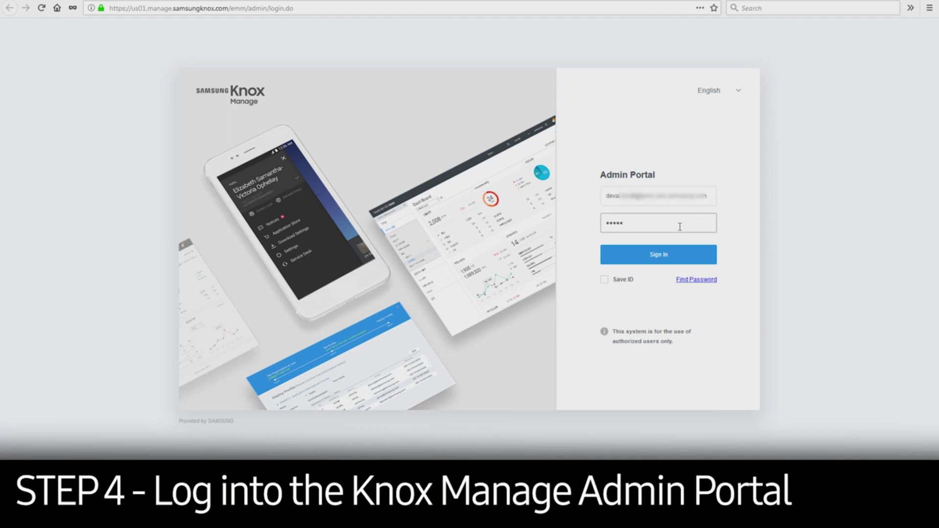
{"action": "type", "text": "••"}
{"action": "left_click", "coordinate": [669, 255]}
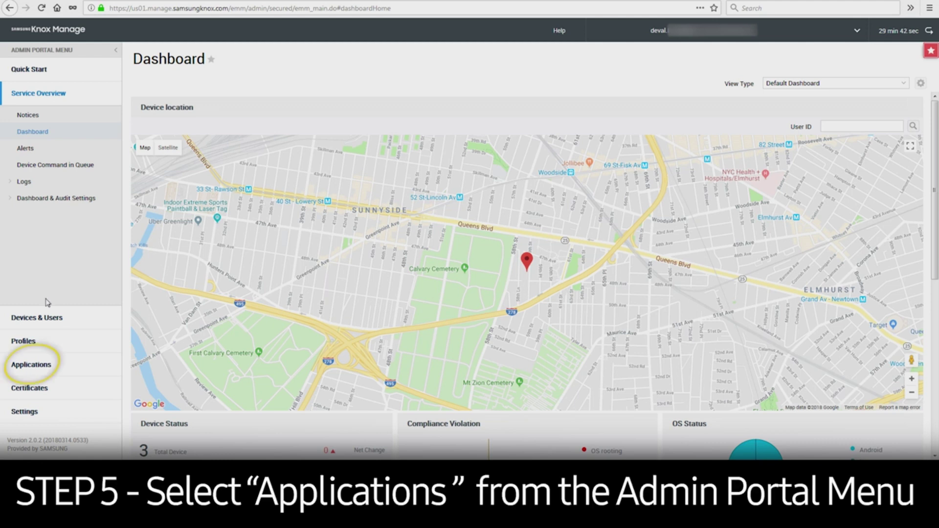
Open the Add Internal Application dialog from Applications > Internal Applications.
{"action": "left_click", "coordinate": [39, 366]}
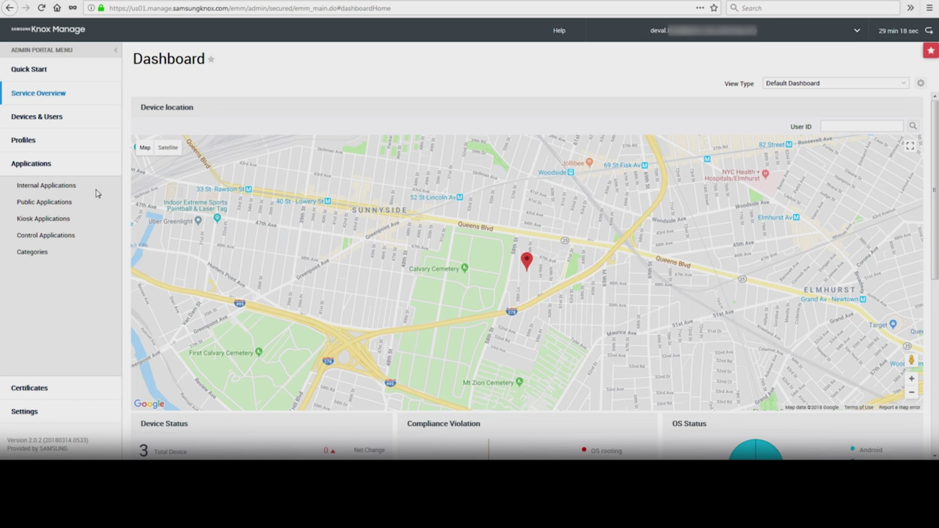
{"action": "left_click", "coordinate": [38, 186]}
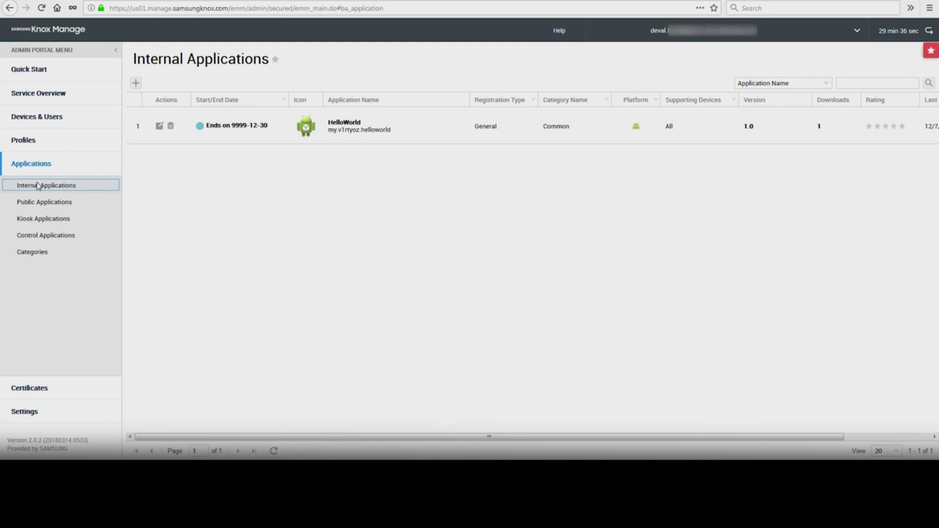
{"action": "left_click", "coordinate": [136, 84]}
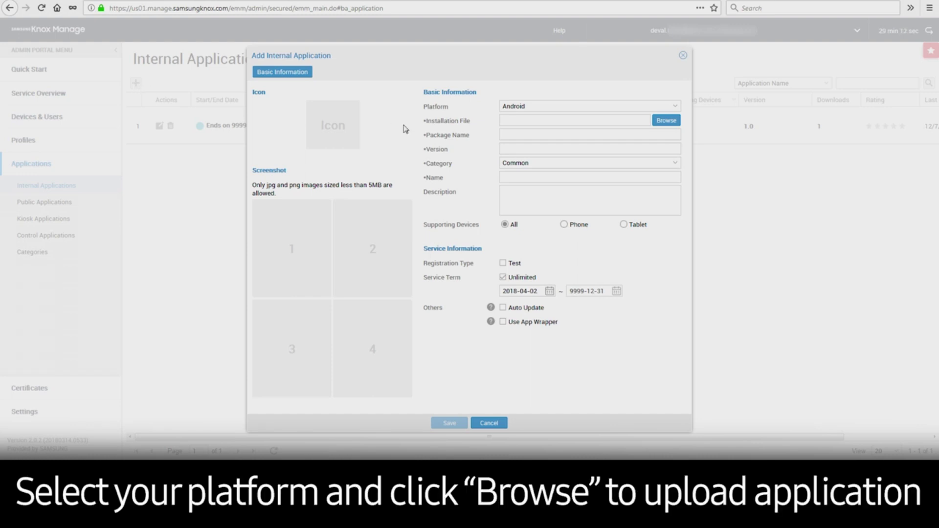
Upload Company App.apk from Downloads and save it as an internal application.
{"action": "left_click", "coordinate": [667, 121]}
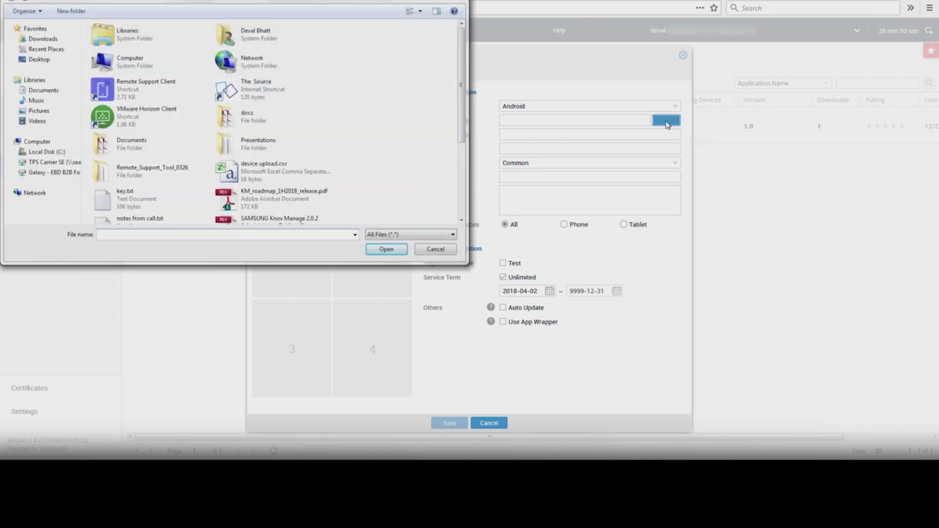
{"action": "left_click", "coordinate": [43, 39]}
{"action": "left_click", "coordinate": [138, 48]}
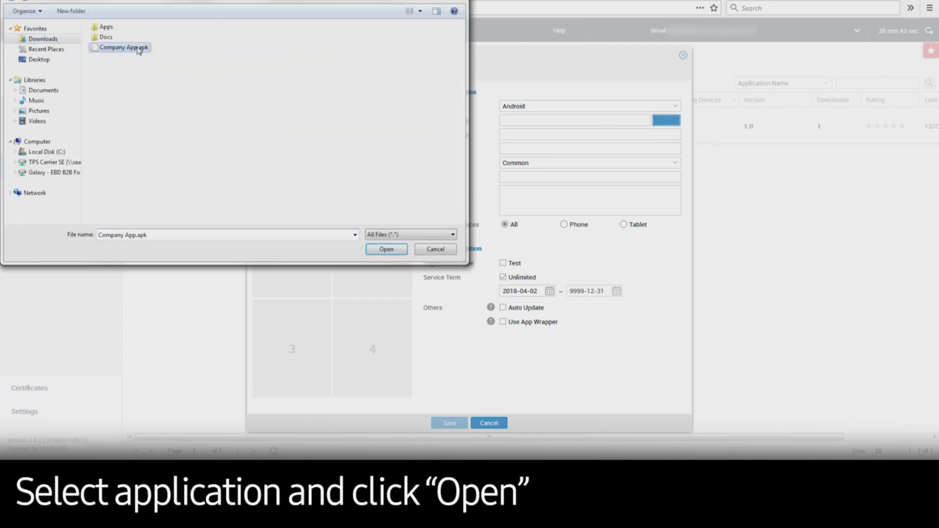
{"action": "left_click", "coordinate": [387, 250]}
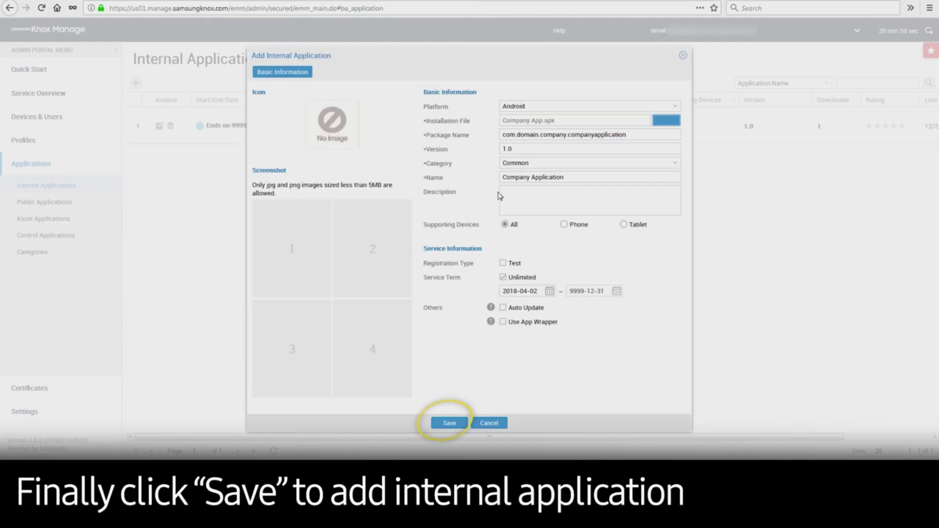
{"action": "left_click", "coordinate": [443, 424]}
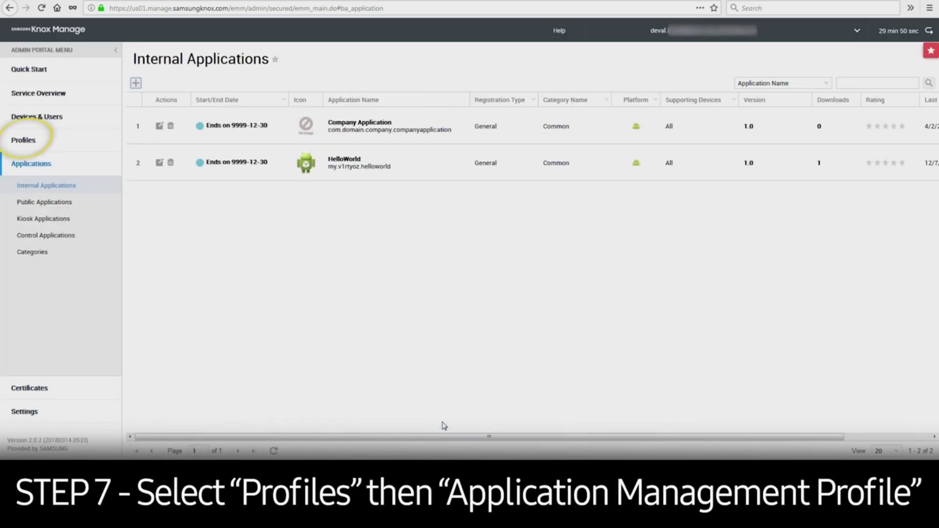
Register a new application management profile named 'Company Demo App'.
{"action": "left_click", "coordinate": [41, 143]}
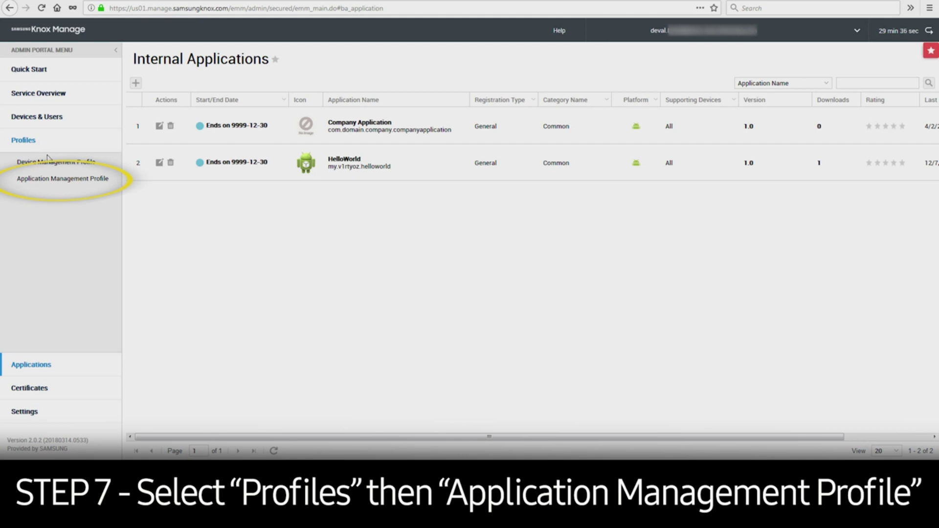
{"action": "left_click", "coordinate": [69, 178]}
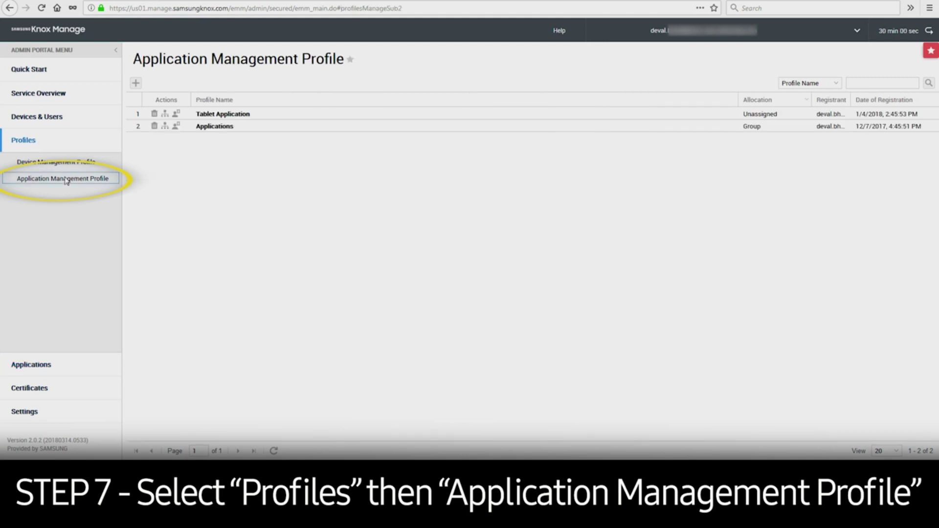
{"action": "left_click", "coordinate": [137, 84]}
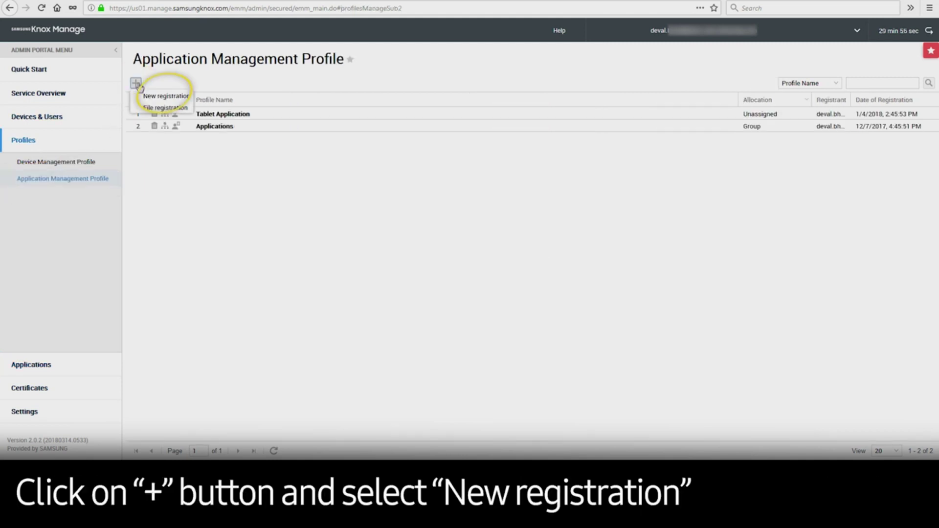
{"action": "left_click", "coordinate": [167, 96]}
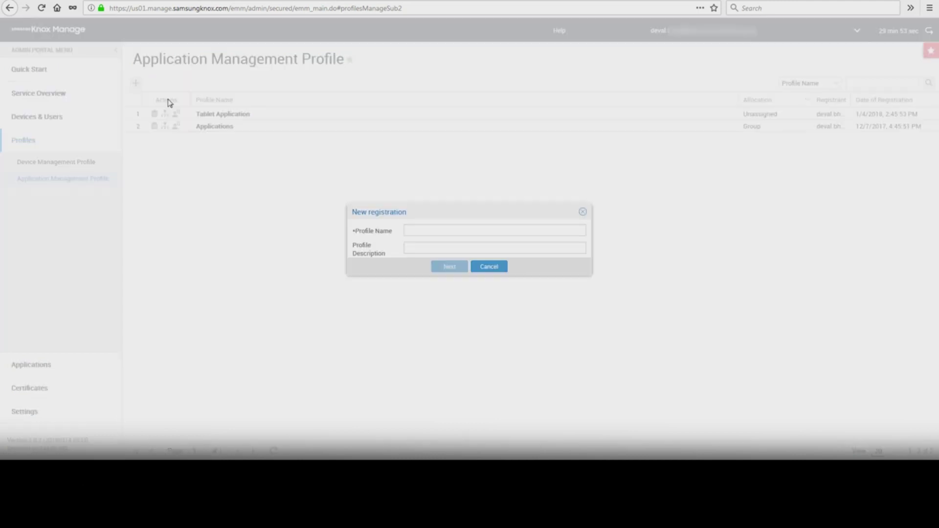
{"action": "left_click", "coordinate": [430, 228]}
{"action": "type", "text": "Company Demo App"}
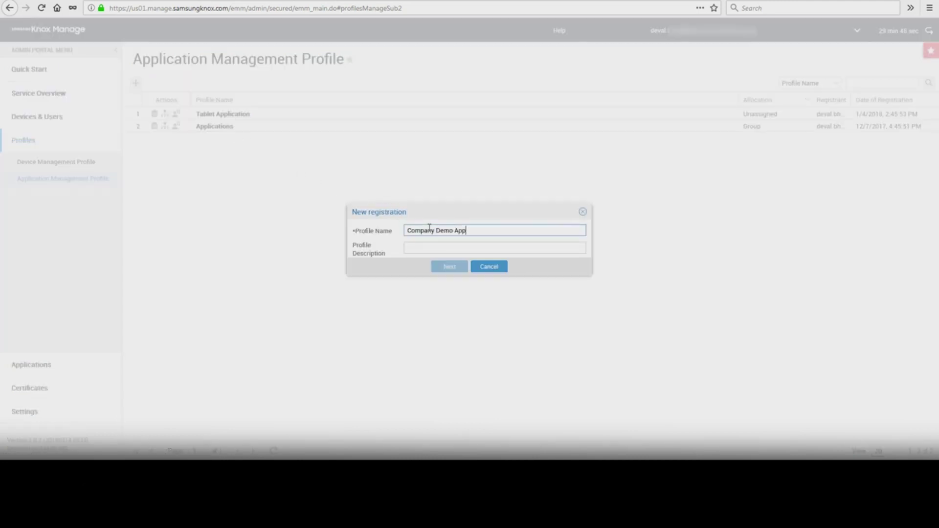
{"action": "key", "text": "Tab"}
{"action": "left_click", "coordinate": [451, 270]}
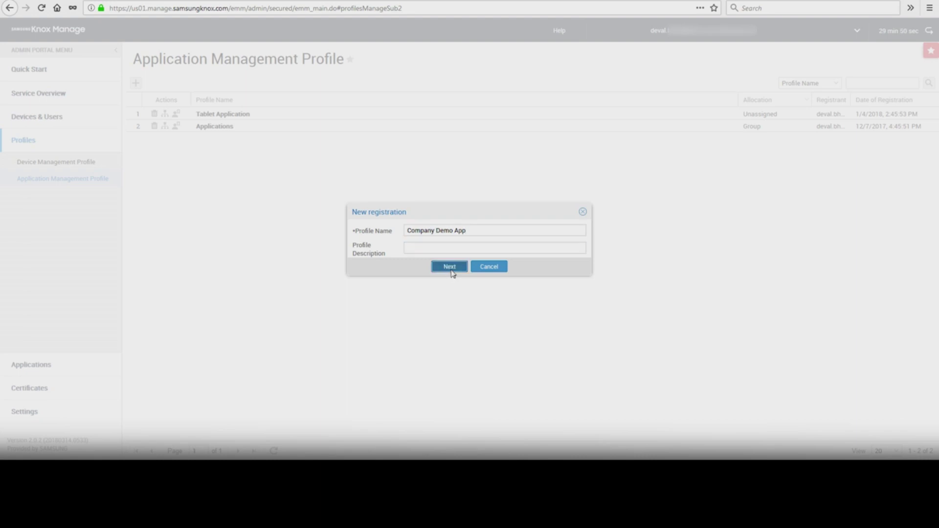
{"action": "left_click", "coordinate": [450, 264]}
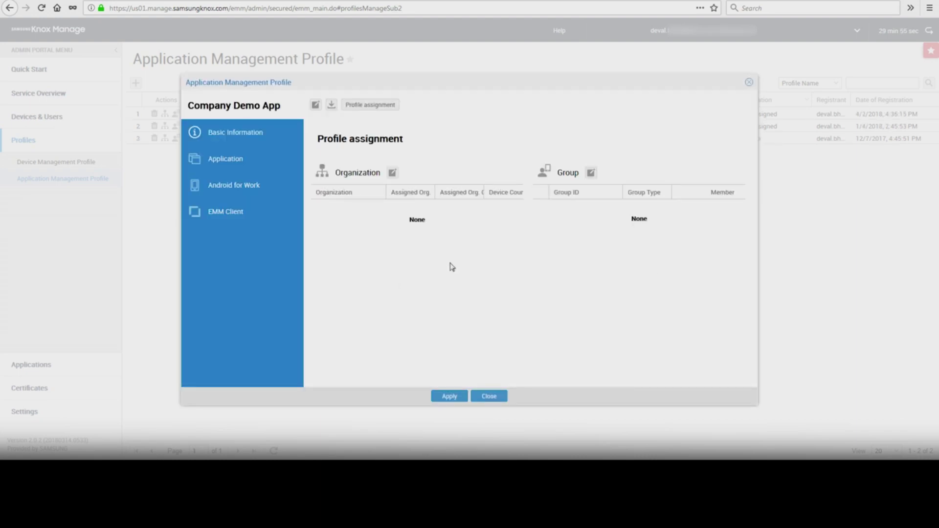
Assign the profile to the Field Workforce organization and save without deploying.
{"action": "left_click", "coordinate": [392, 173]}
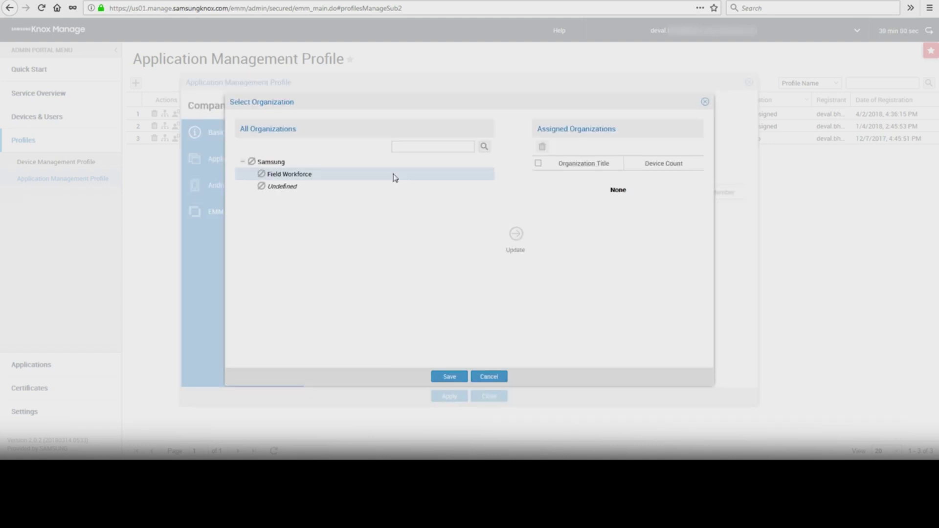
{"action": "left_click", "coordinate": [395, 177]}
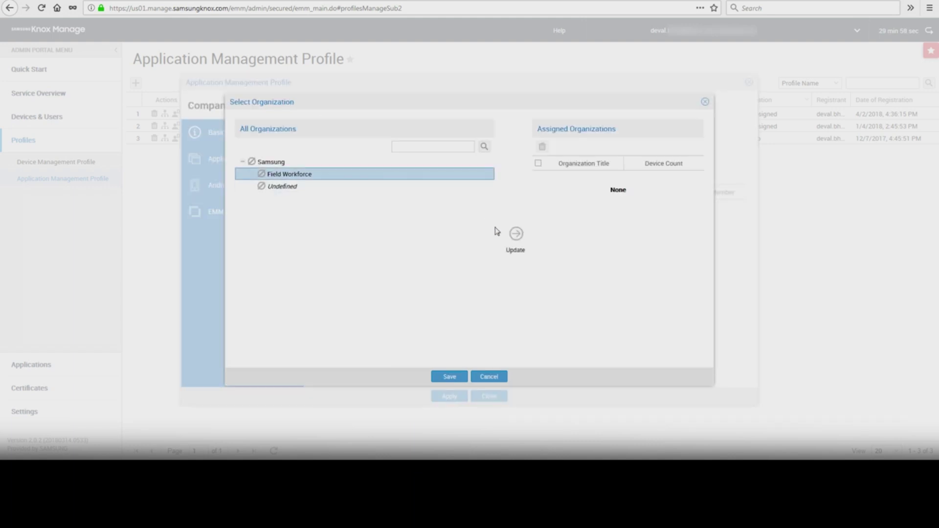
{"action": "left_click", "coordinate": [517, 237]}
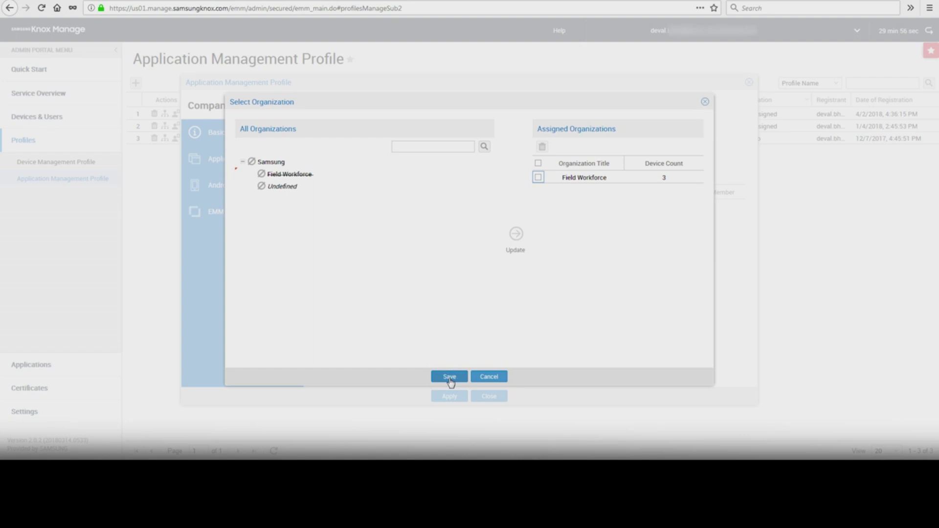
{"action": "left_click", "coordinate": [450, 378]}
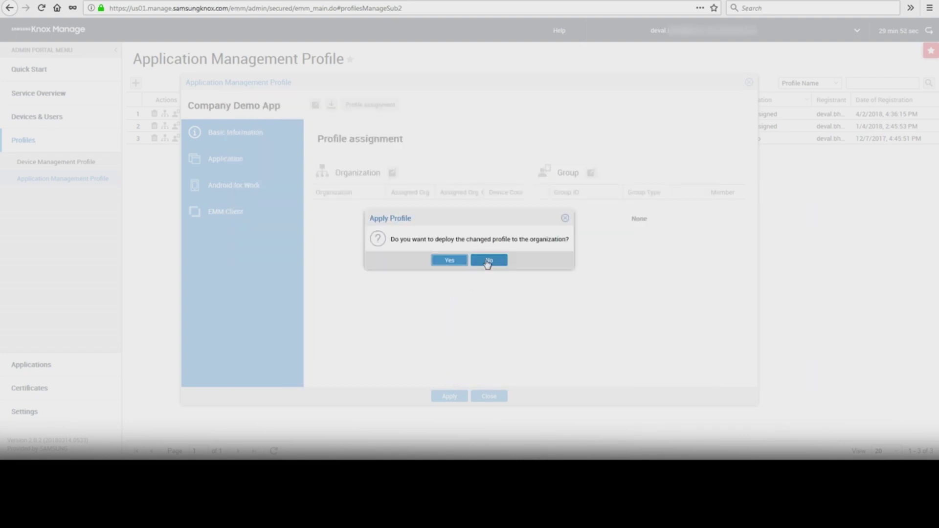
{"action": "left_click", "coordinate": [487, 261]}
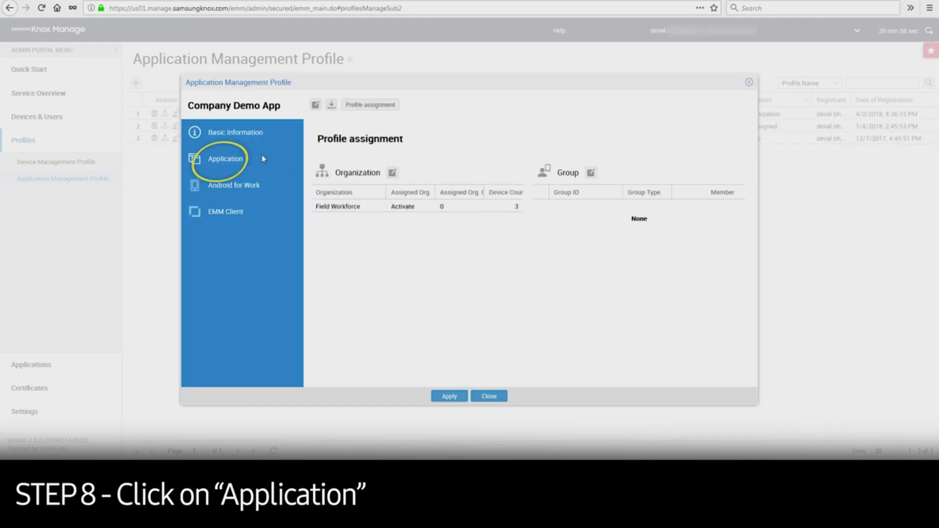
Add Company Application to the profile as an Automatic (Mandatory) install, then apply the profile.
{"action": "left_click", "coordinate": [263, 159]}
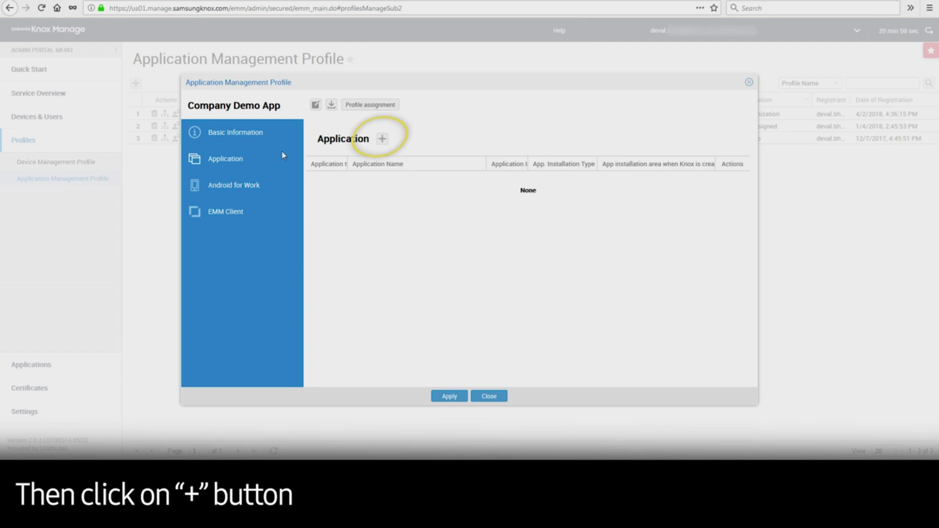
{"action": "left_click", "coordinate": [384, 142]}
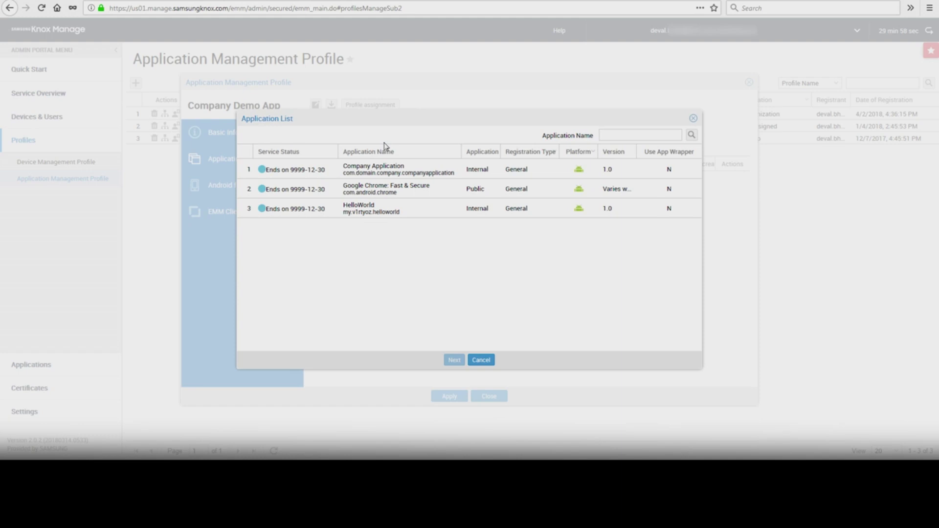
{"action": "left_click", "coordinate": [393, 170]}
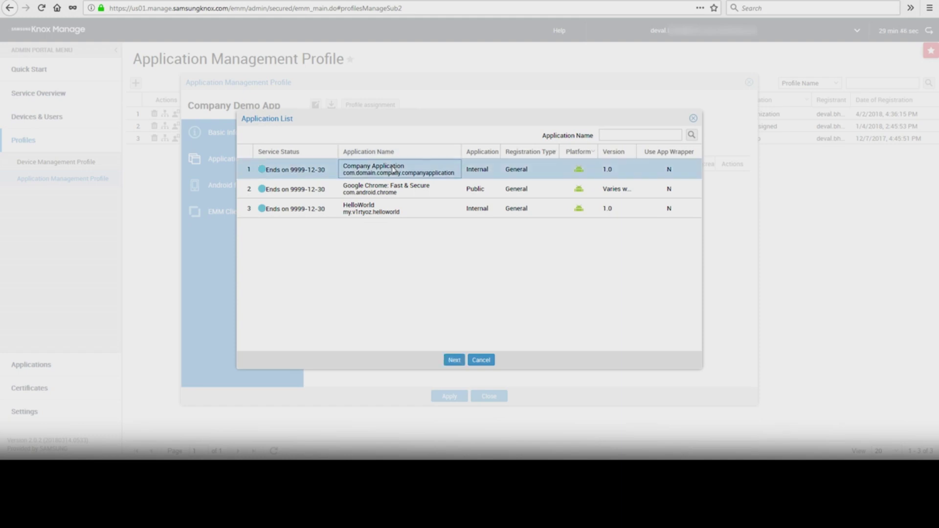
{"action": "left_click", "coordinate": [452, 360]}
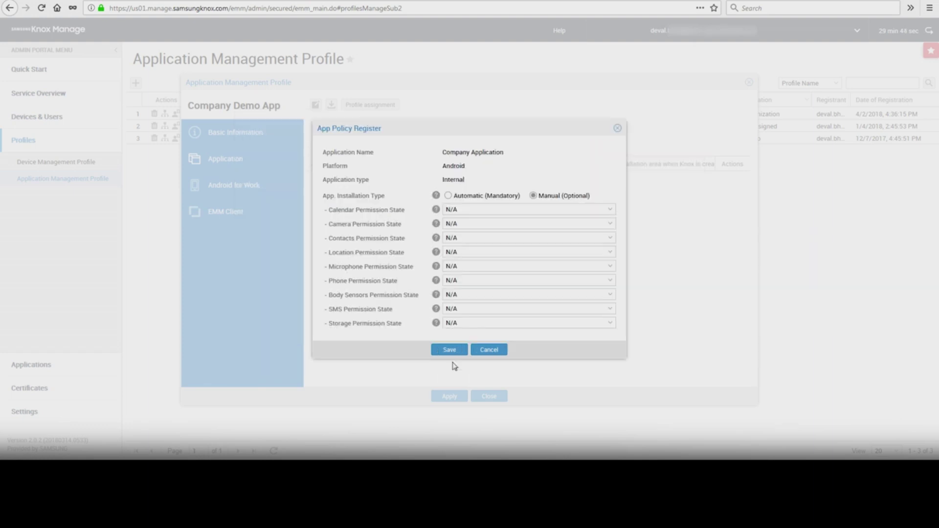
{"action": "left_click", "coordinate": [448, 197]}
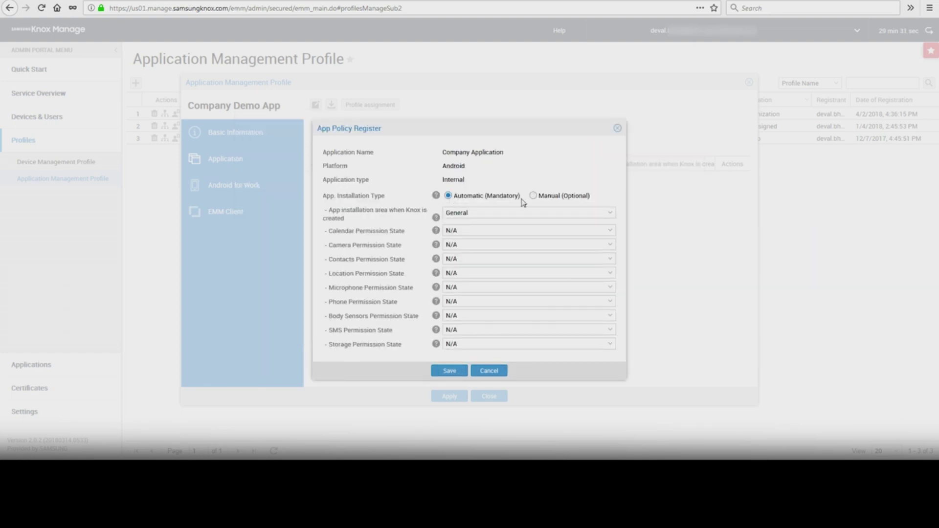
{"action": "left_click", "coordinate": [453, 372]}
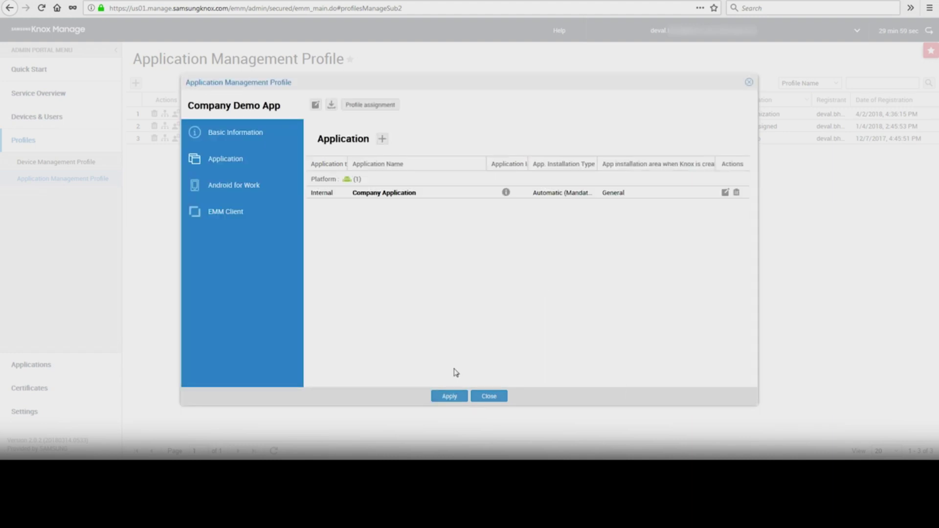
{"action": "left_click", "coordinate": [449, 397]}
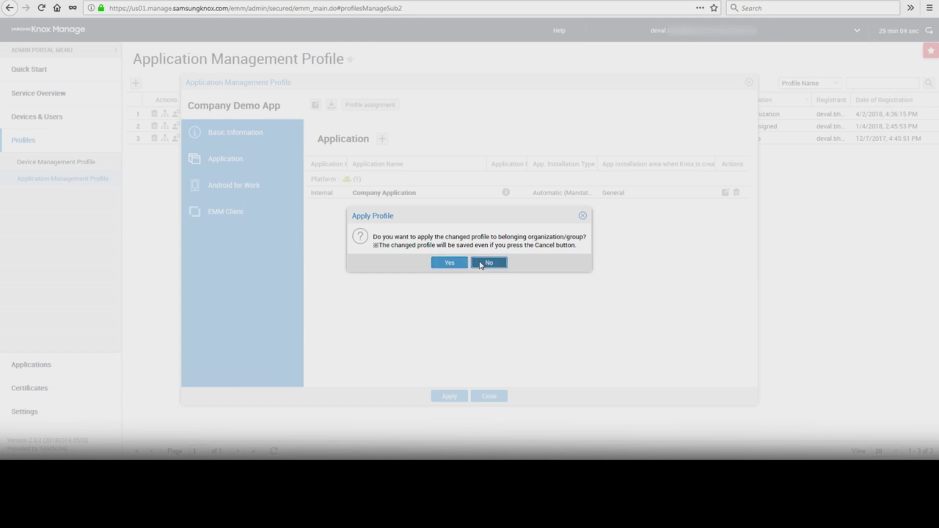
{"action": "left_click", "coordinate": [481, 264]}
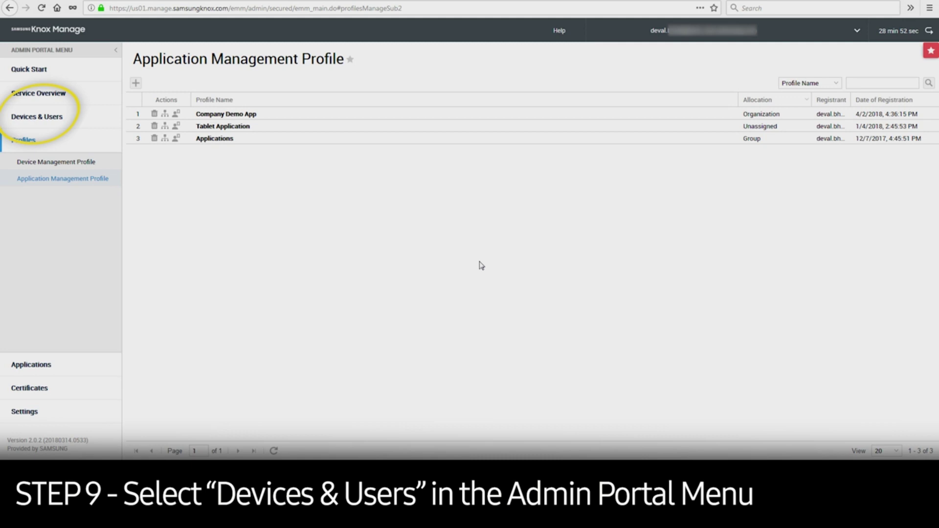
Send the row-2 activated phone the 'Apply the latest Device mgmt. Profile & app info' command.
{"action": "left_click", "coordinate": [54, 118]}
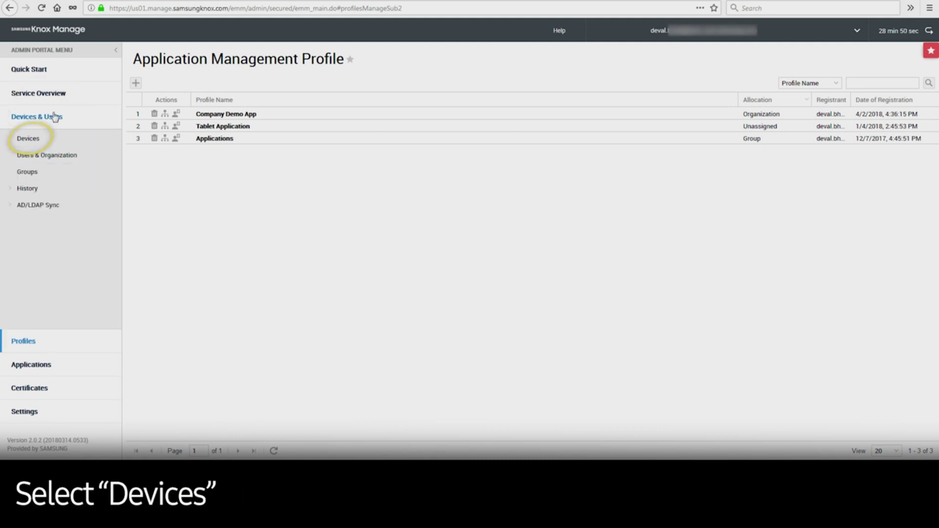
{"action": "left_click", "coordinate": [38, 141]}
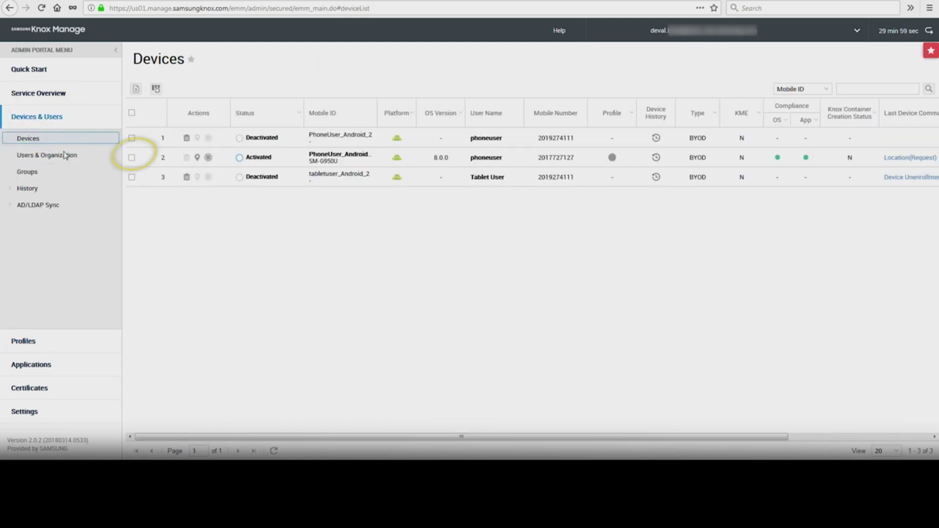
{"action": "left_click", "coordinate": [132, 158]}
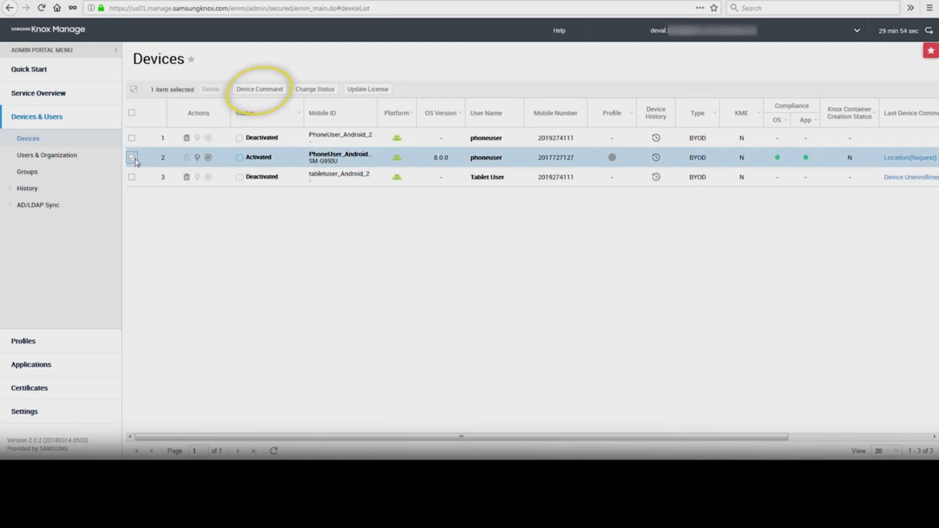
{"action": "left_click", "coordinate": [255, 90]}
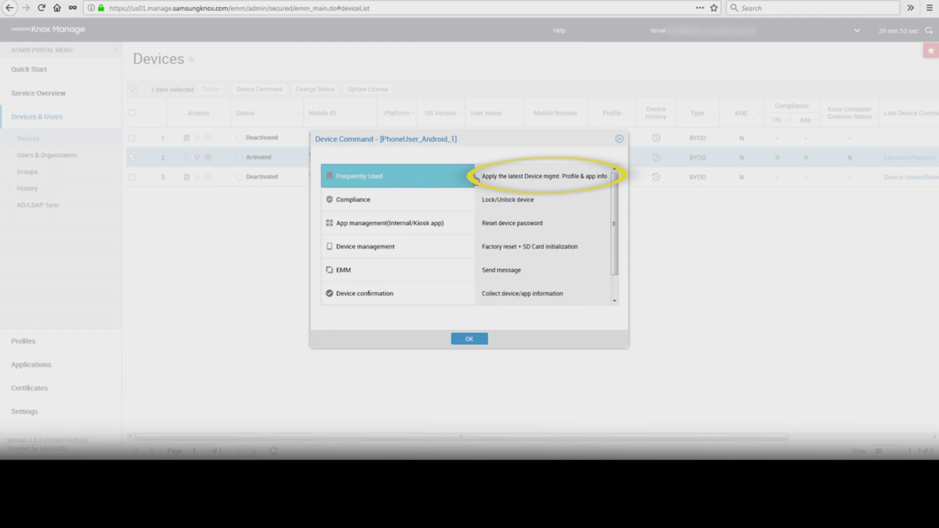
{"action": "double_click", "coordinate": [566, 180]}
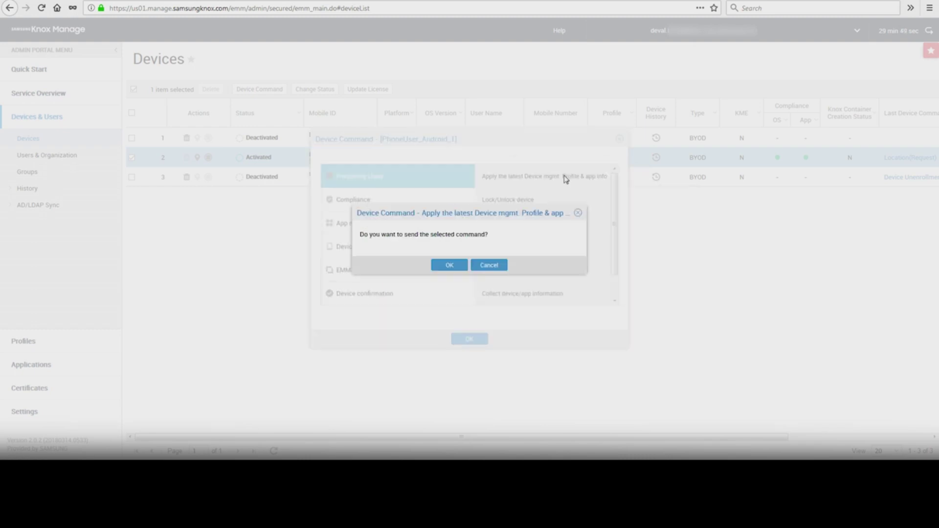
{"action": "left_click", "coordinate": [450, 267]}
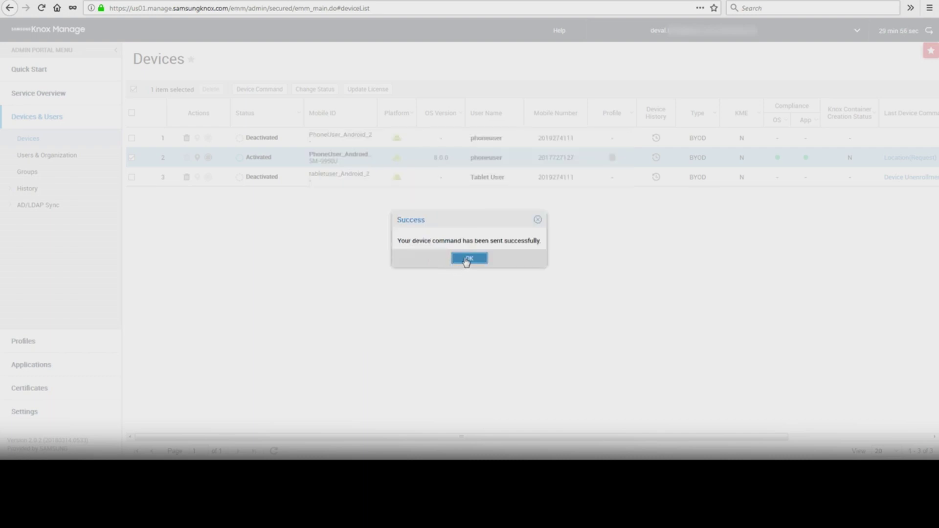
{"action": "left_click", "coordinate": [467, 260]}
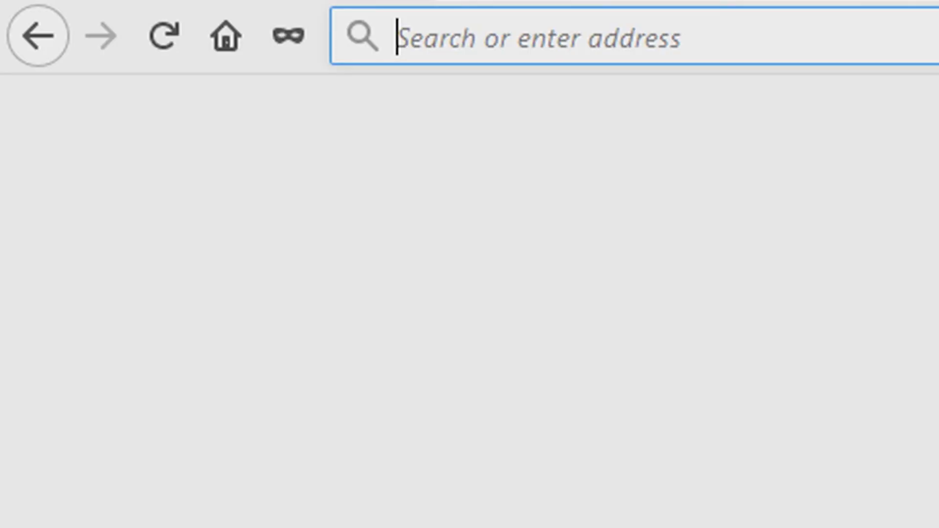
Navigate Firefox to samsung.com/knox, then to samsungknox.com.
{"action": "type", "text": "samsung.com/knox"}
{"action": "key", "text": "Return"}
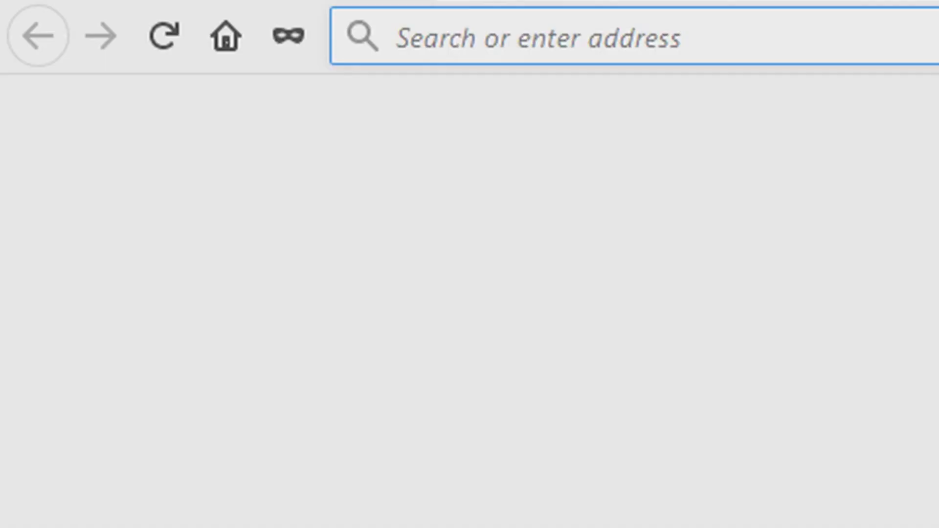
{"action": "type", "text": "samsungknox.com"}
{"action": "key", "text": "Return"}
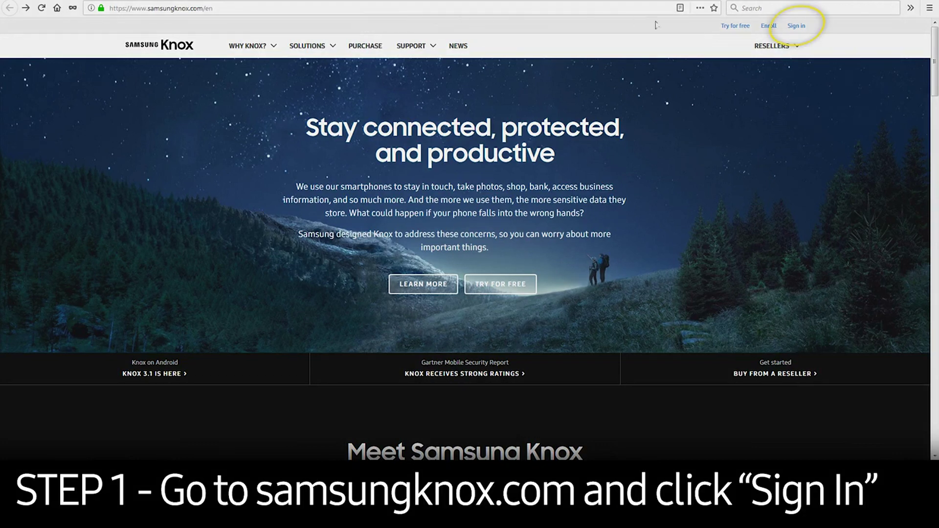
Sign in to the Samsung Knox site with the Samsung account username and password.
{"action": "left_click", "coordinate": [797, 27]}
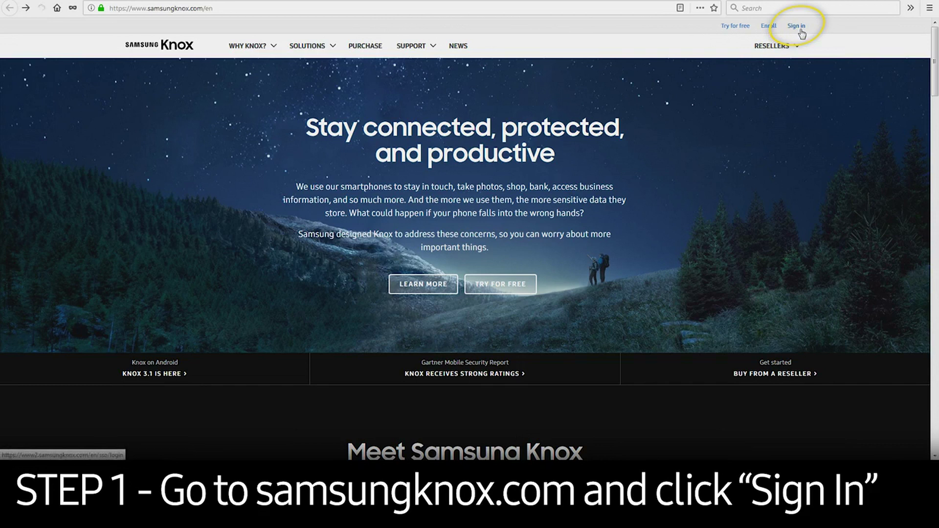
{"action": "type", "text": "deval."}
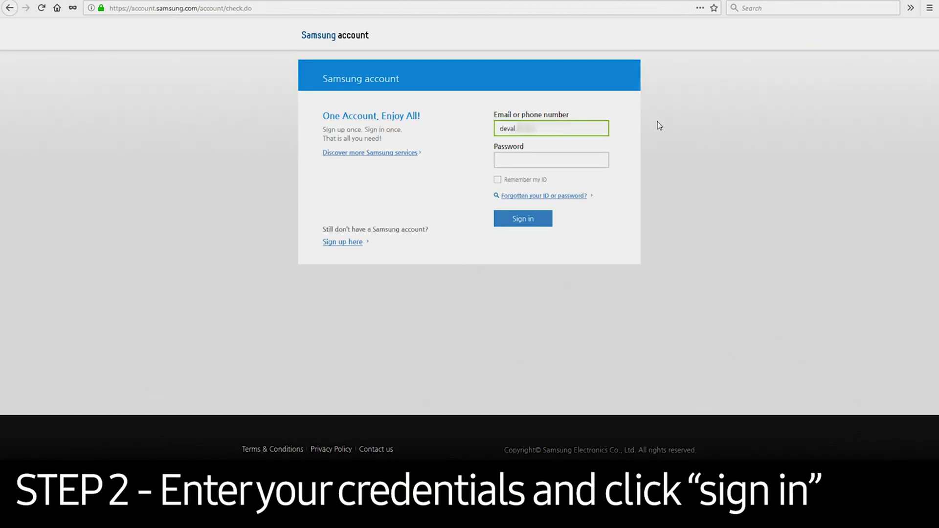
{"action": "key", "text": "Tab"}
{"action": "type", "text": "*********"}
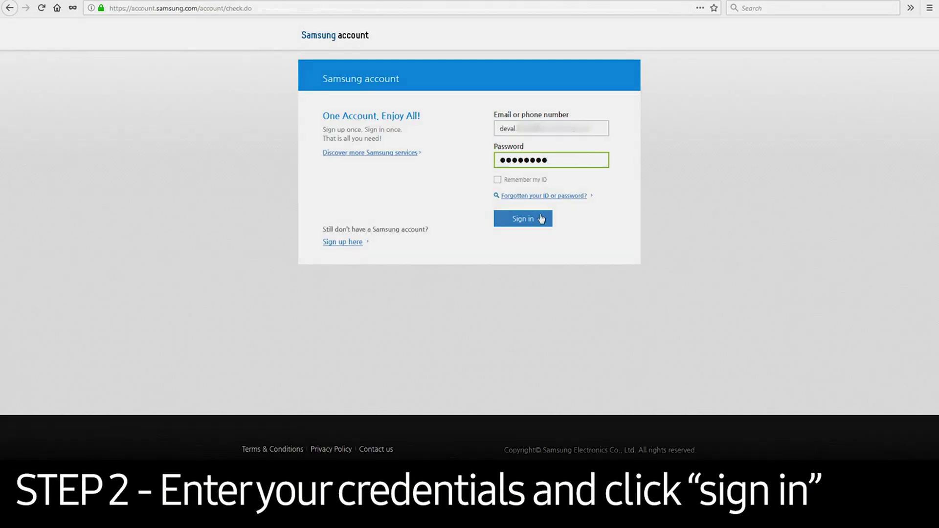
{"action": "left_click", "coordinate": [540, 215]}
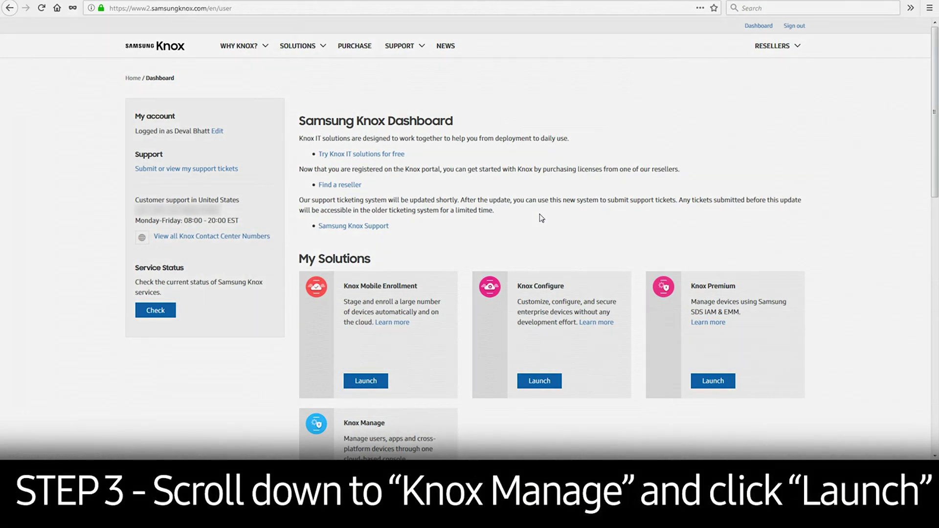
Launch Knox Manage and log in to its admin portal with the admin credentials.
{"action": "scroll", "coordinate": [542, 217], "scroll_direction": "down", "scroll_amount": 5}
{"action": "left_click", "coordinate": [366, 239]}
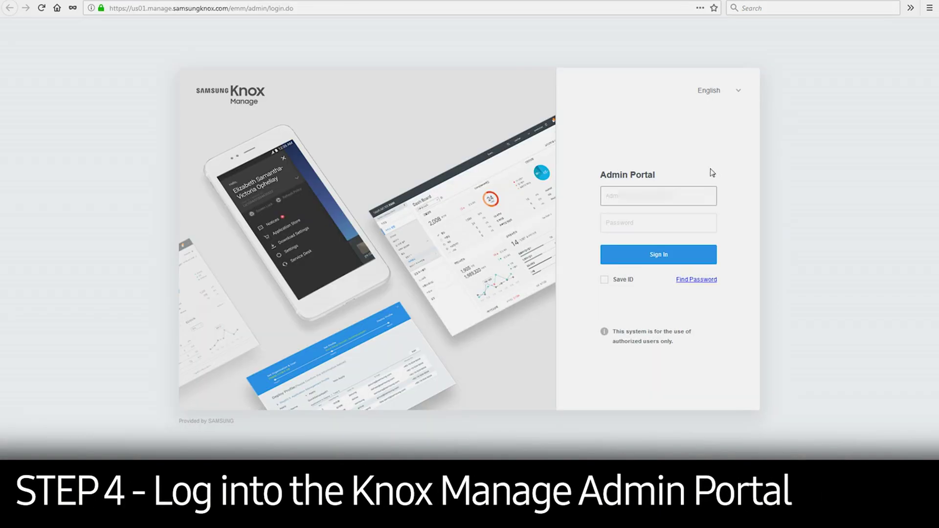
{"action": "type", "text": "deva••••••••••••••••••••"}
{"action": "left_click", "coordinate": [681, 220]}
{"action": "type", "text": "••••••••"}
{"action": "left_click", "coordinate": [655, 255]}
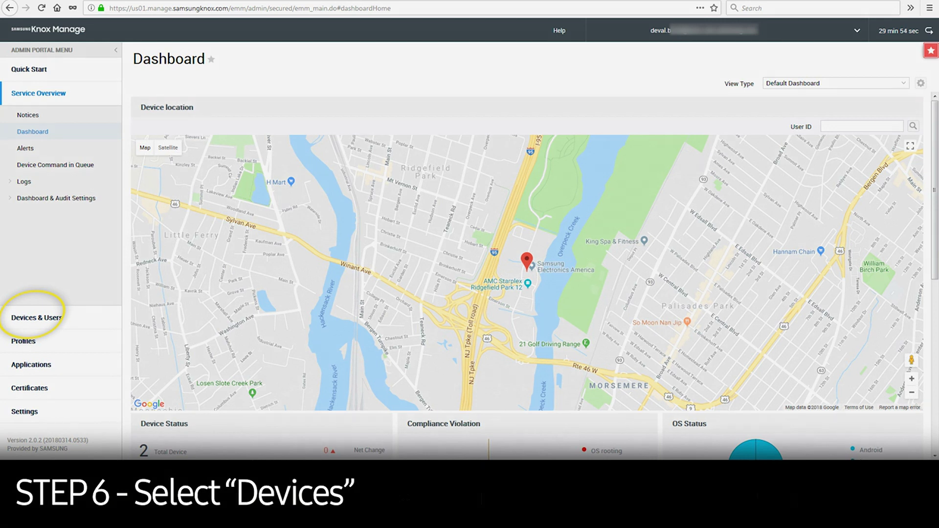
Show demo_Android_1's 30-day location history on the device location map, then close it.
{"action": "left_click", "coordinate": [57, 321]}
{"action": "left_click", "coordinate": [28, 140]}
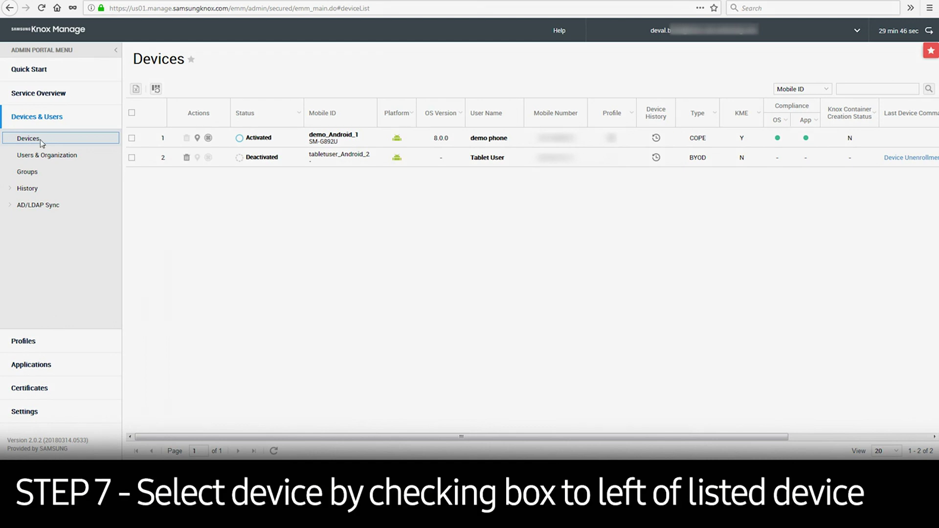
{"action": "left_click", "coordinate": [132, 138]}
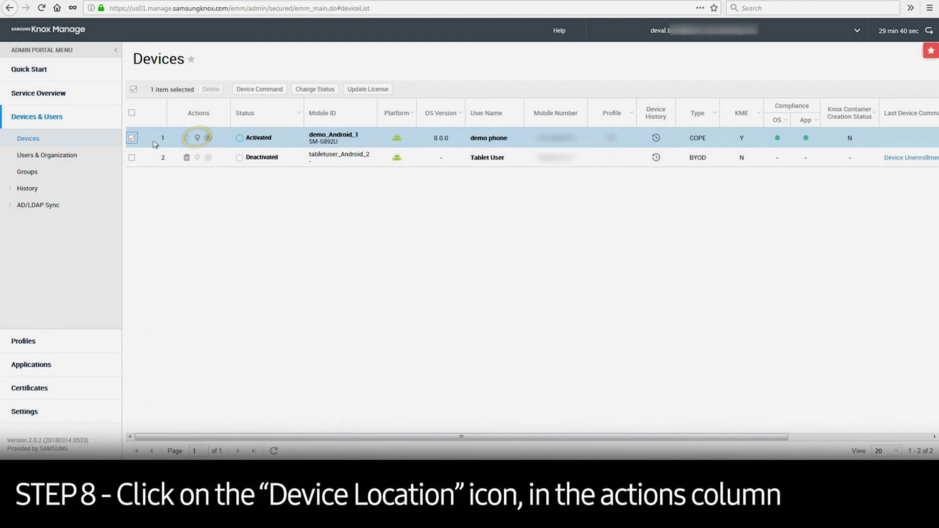
{"action": "left_click", "coordinate": [198, 140]}
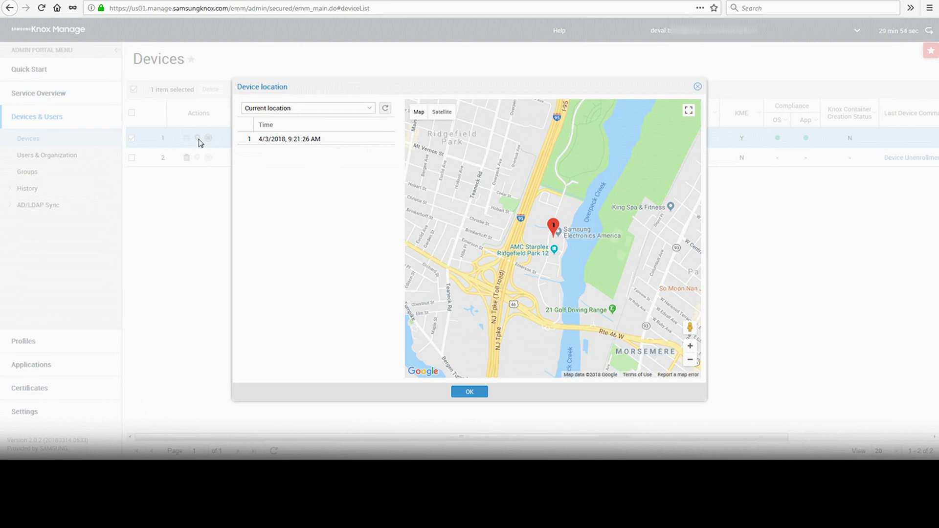
{"action": "left_click", "coordinate": [370, 111]}
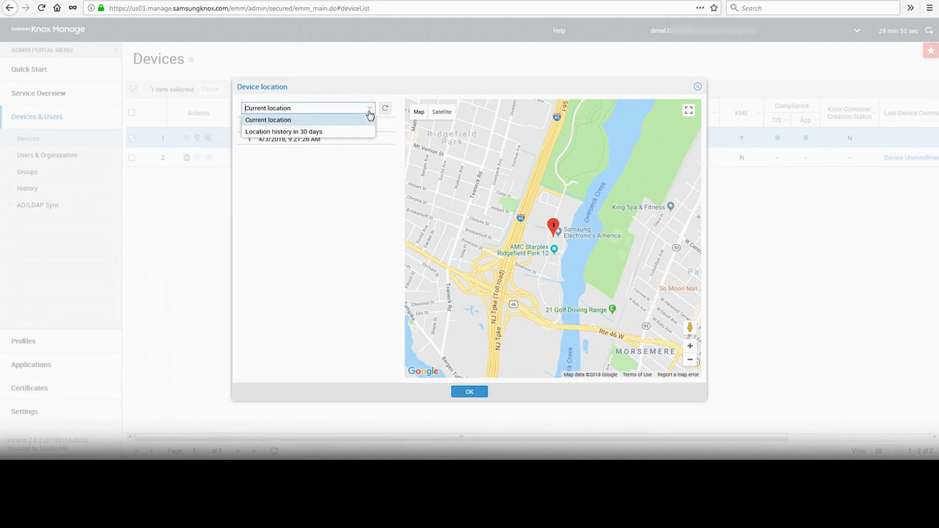
{"action": "left_click", "coordinate": [362, 132]}
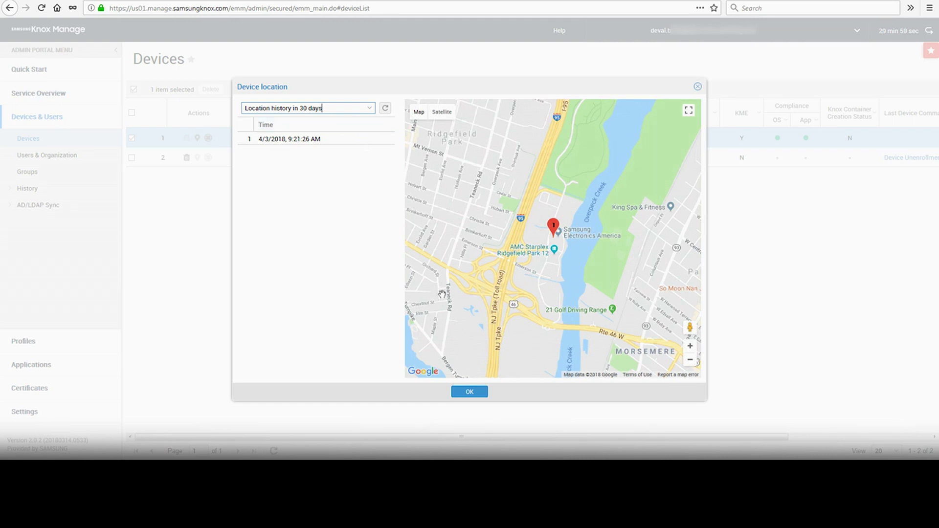
{"action": "left_click", "coordinate": [470, 393]}
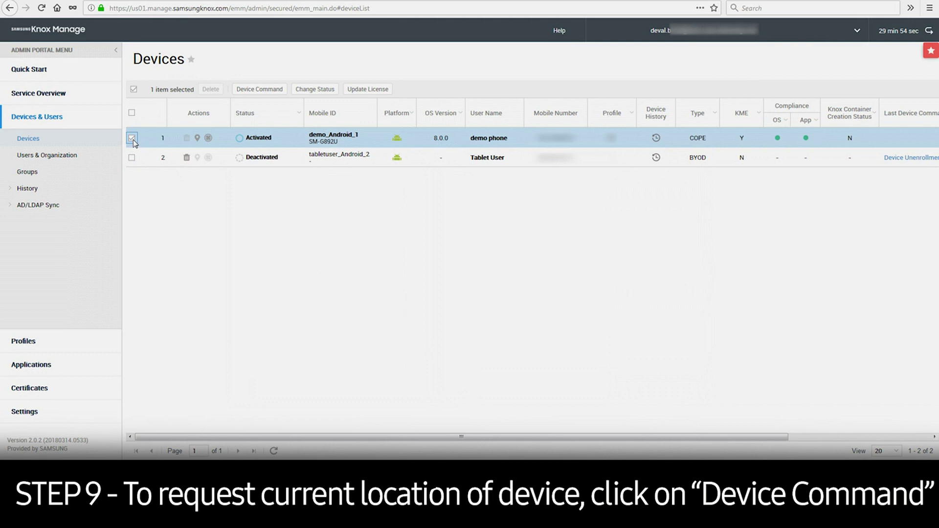
Send demo_Android_1 the Device confirmation > Location command.
{"action": "left_click", "coordinate": [259, 91]}
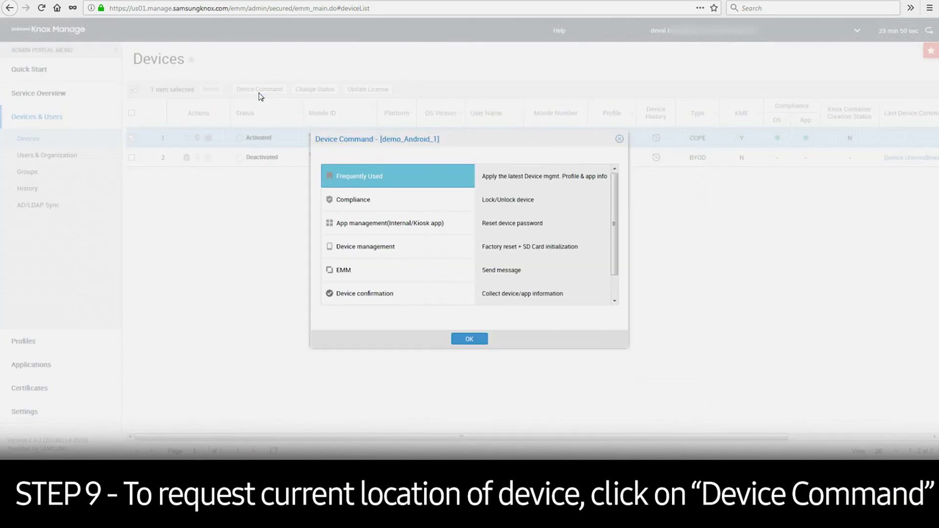
{"action": "left_click", "coordinate": [394, 295]}
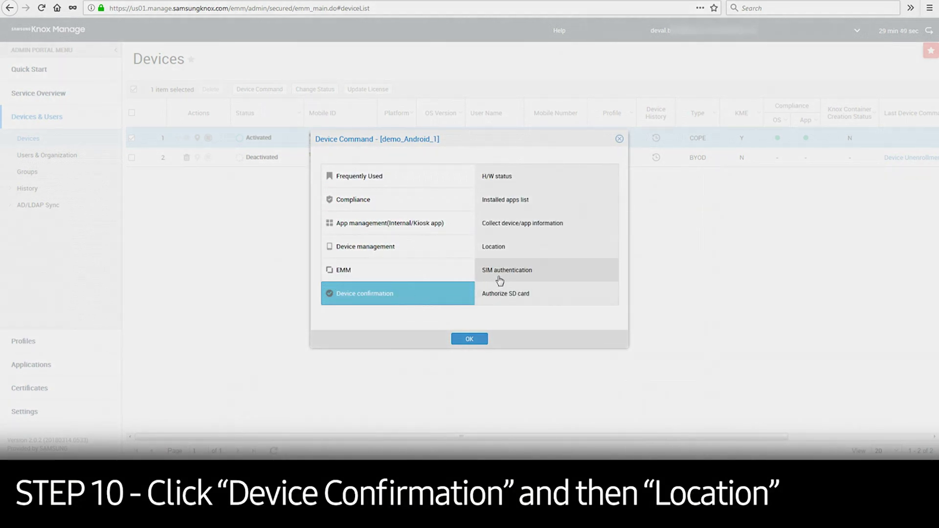
{"action": "left_click", "coordinate": [501, 253]}
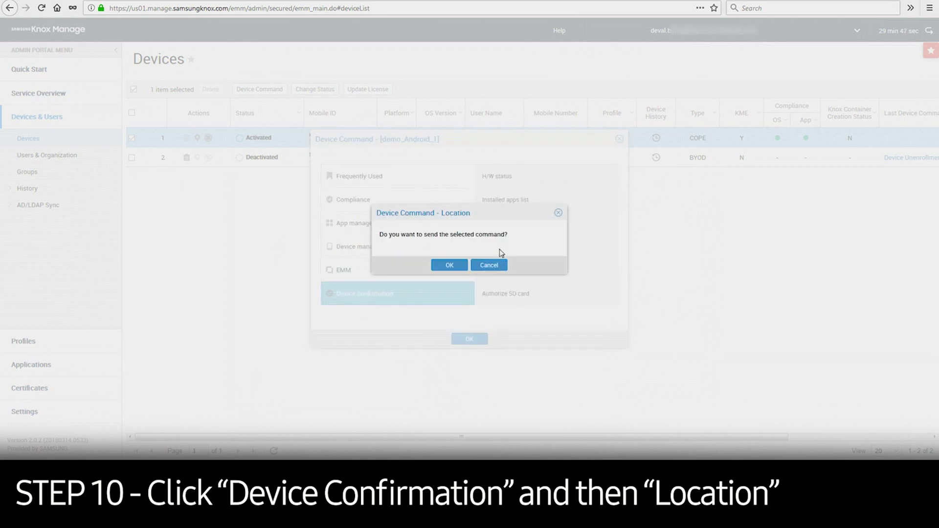
{"action": "left_click", "coordinate": [452, 269]}
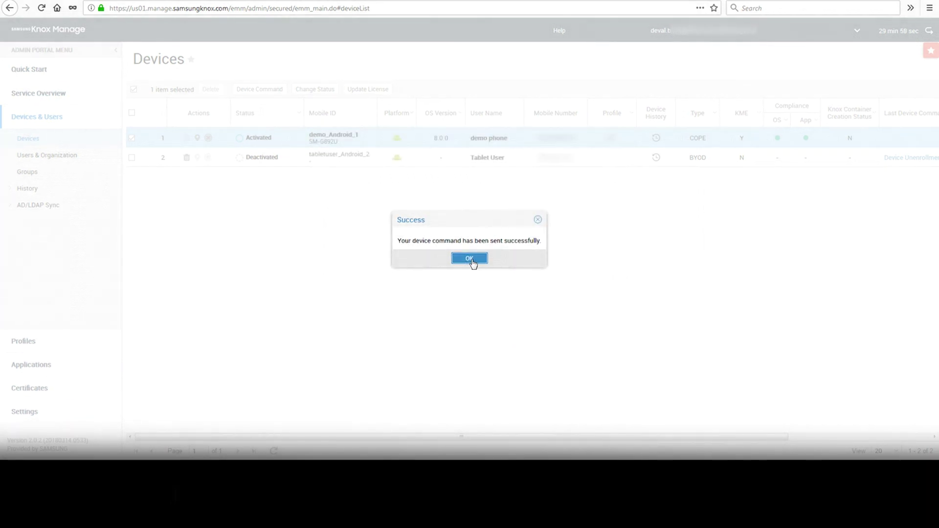
{"action": "left_click", "coordinate": [472, 262]}
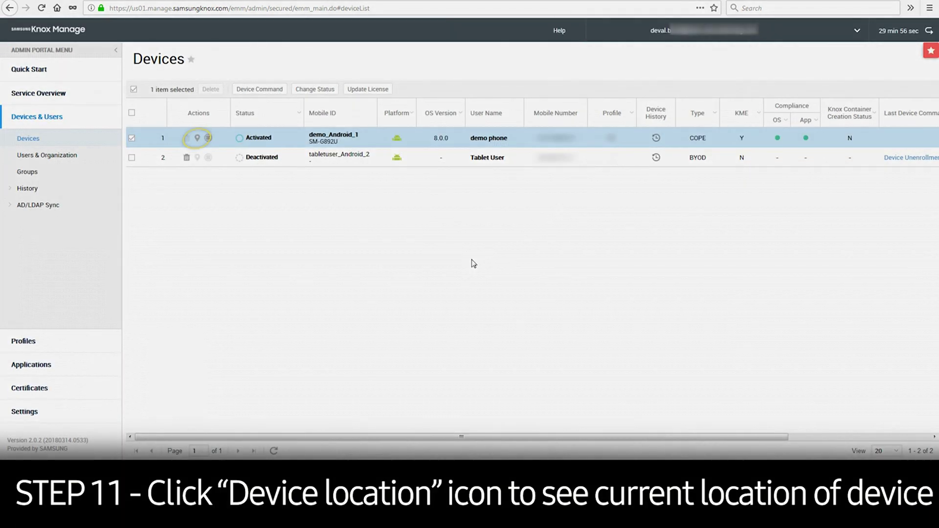
View demo_Android_1's updated location on the map and refresh the device list.
{"action": "left_click", "coordinate": [196, 140]}
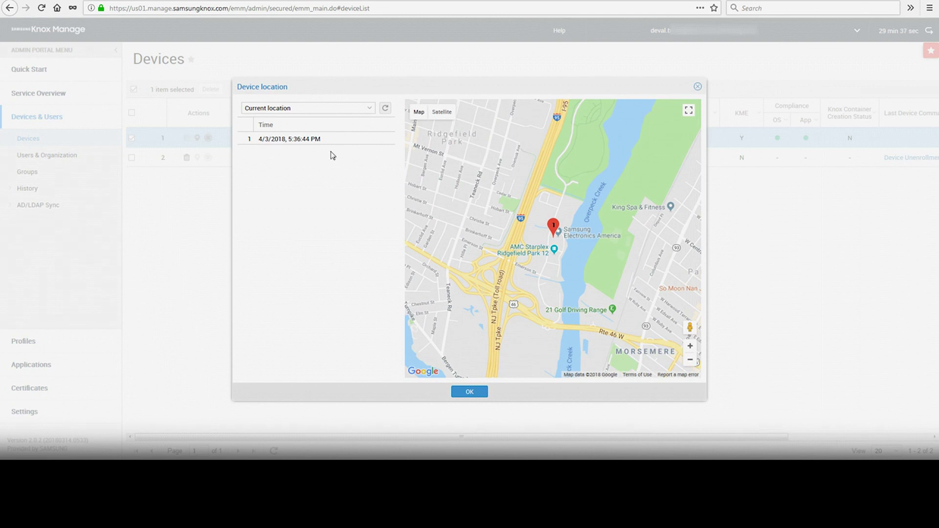
{"action": "left_click", "coordinate": [477, 394]}
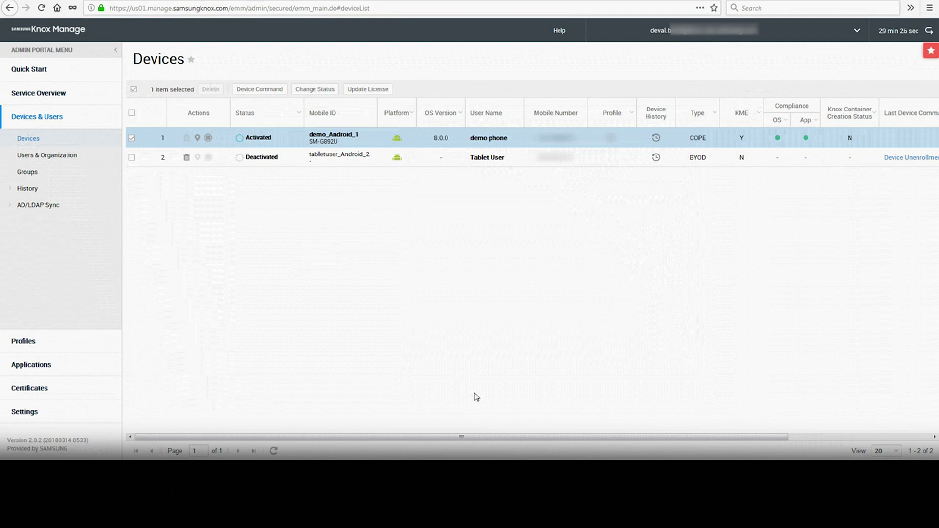
{"action": "left_click", "coordinate": [30, 141]}
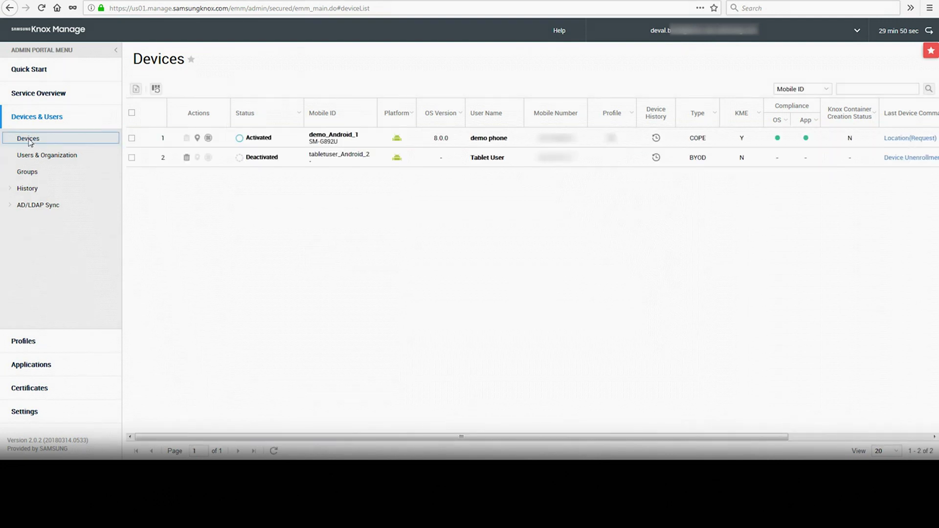
Send the Device management > Factory Reset(Only) command to demo_Android_1.
{"action": "left_click", "coordinate": [131, 138]}
{"action": "left_click", "coordinate": [268, 91]}
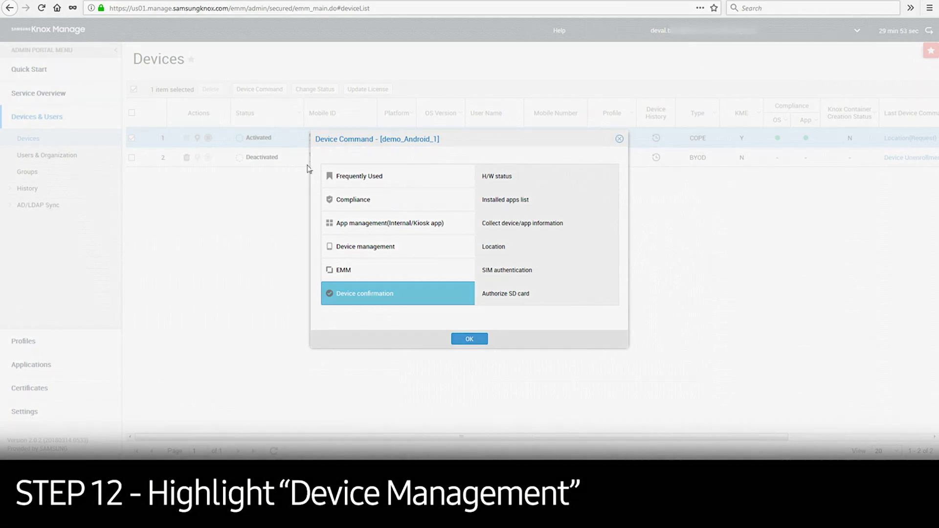
{"action": "left_click", "coordinate": [359, 229]}
{"action": "left_click", "coordinate": [383, 248]}
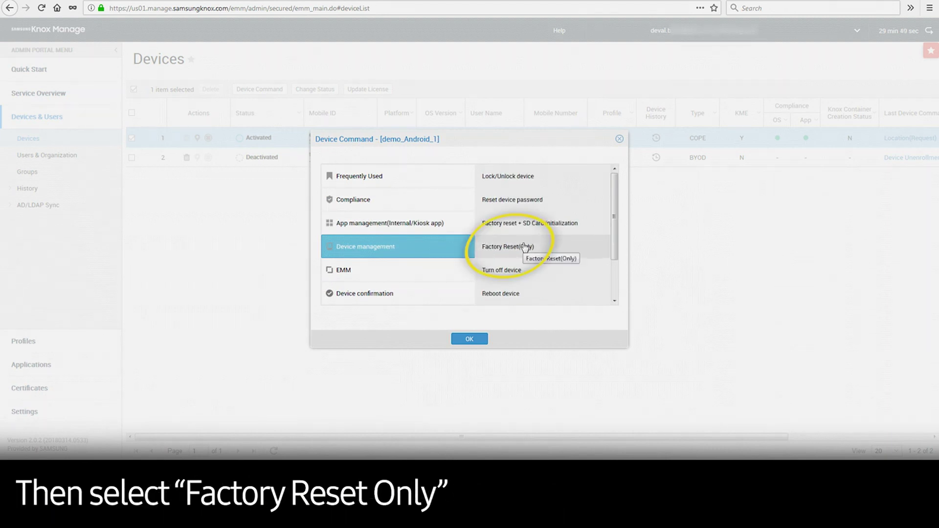
{"action": "left_click", "coordinate": [525, 247]}
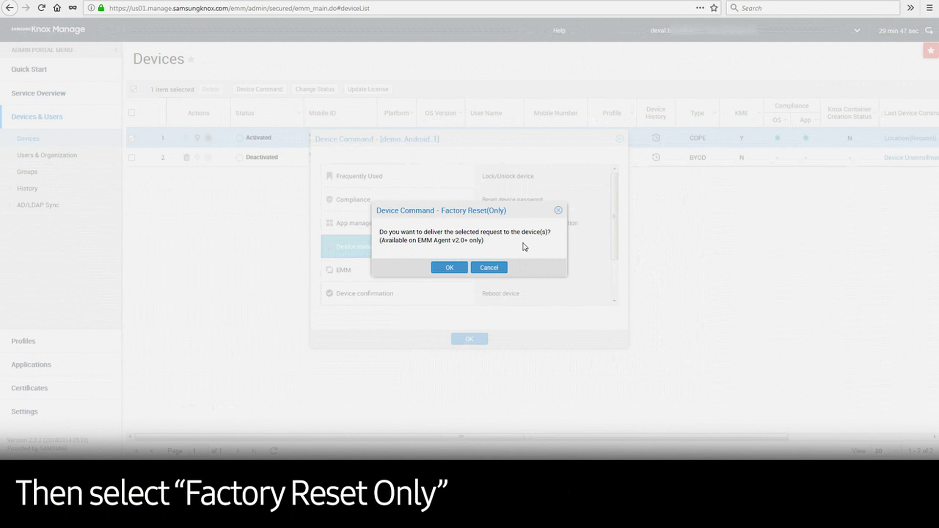
{"action": "left_click", "coordinate": [449, 267]}
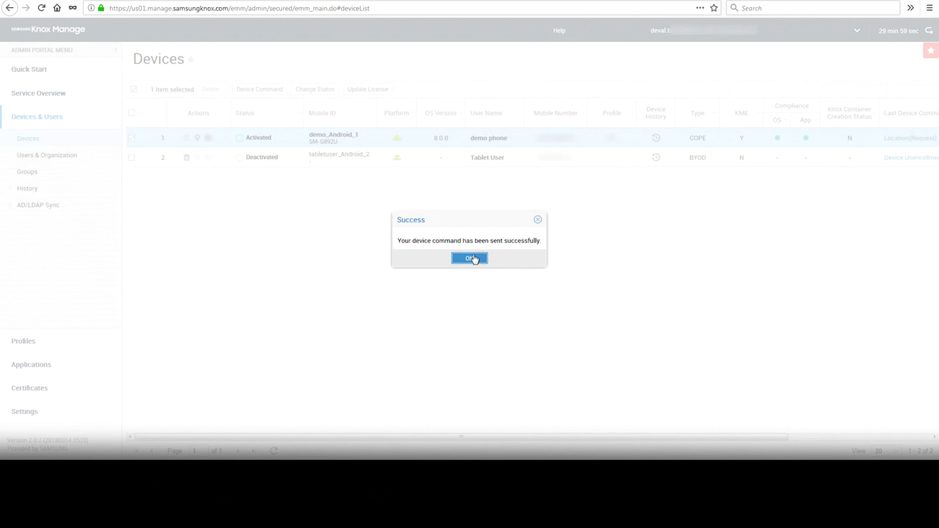
{"action": "left_click", "coordinate": [475, 257]}
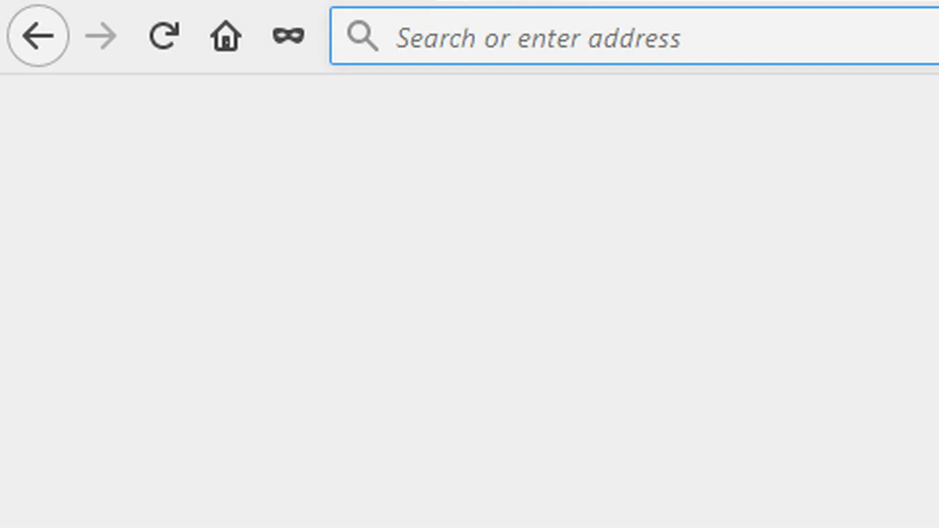
Go to samsung.com/knox in Firefox.
{"action": "type", "text": "samsung.com/knox"}
{"action": "key", "text": "Return"}
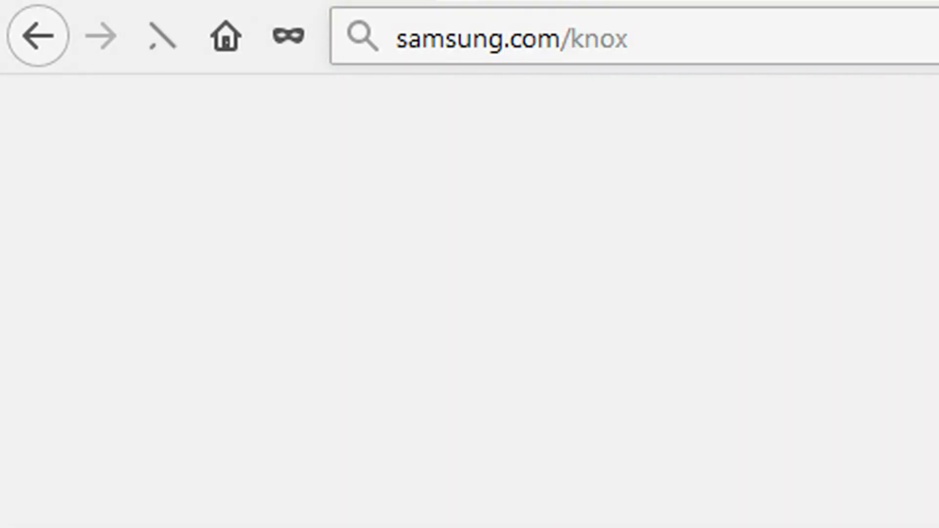